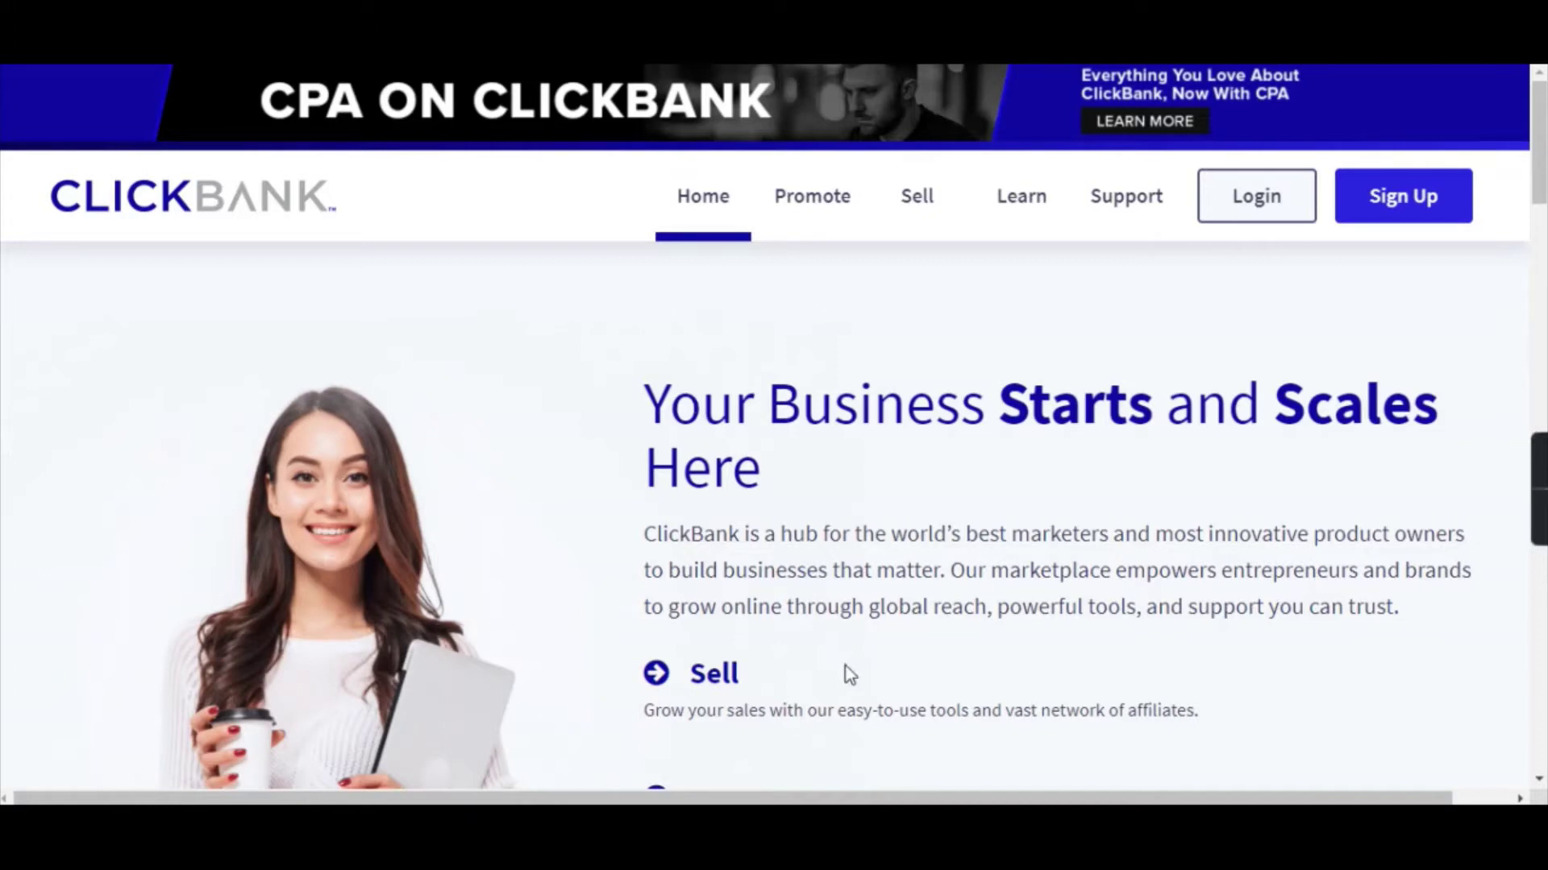
Step: Switch to the YouTube channel page, open the browser's extensions list, and point out the Free VPN for Chrome - VPN Proxy VeePN extension
click(812, 730)
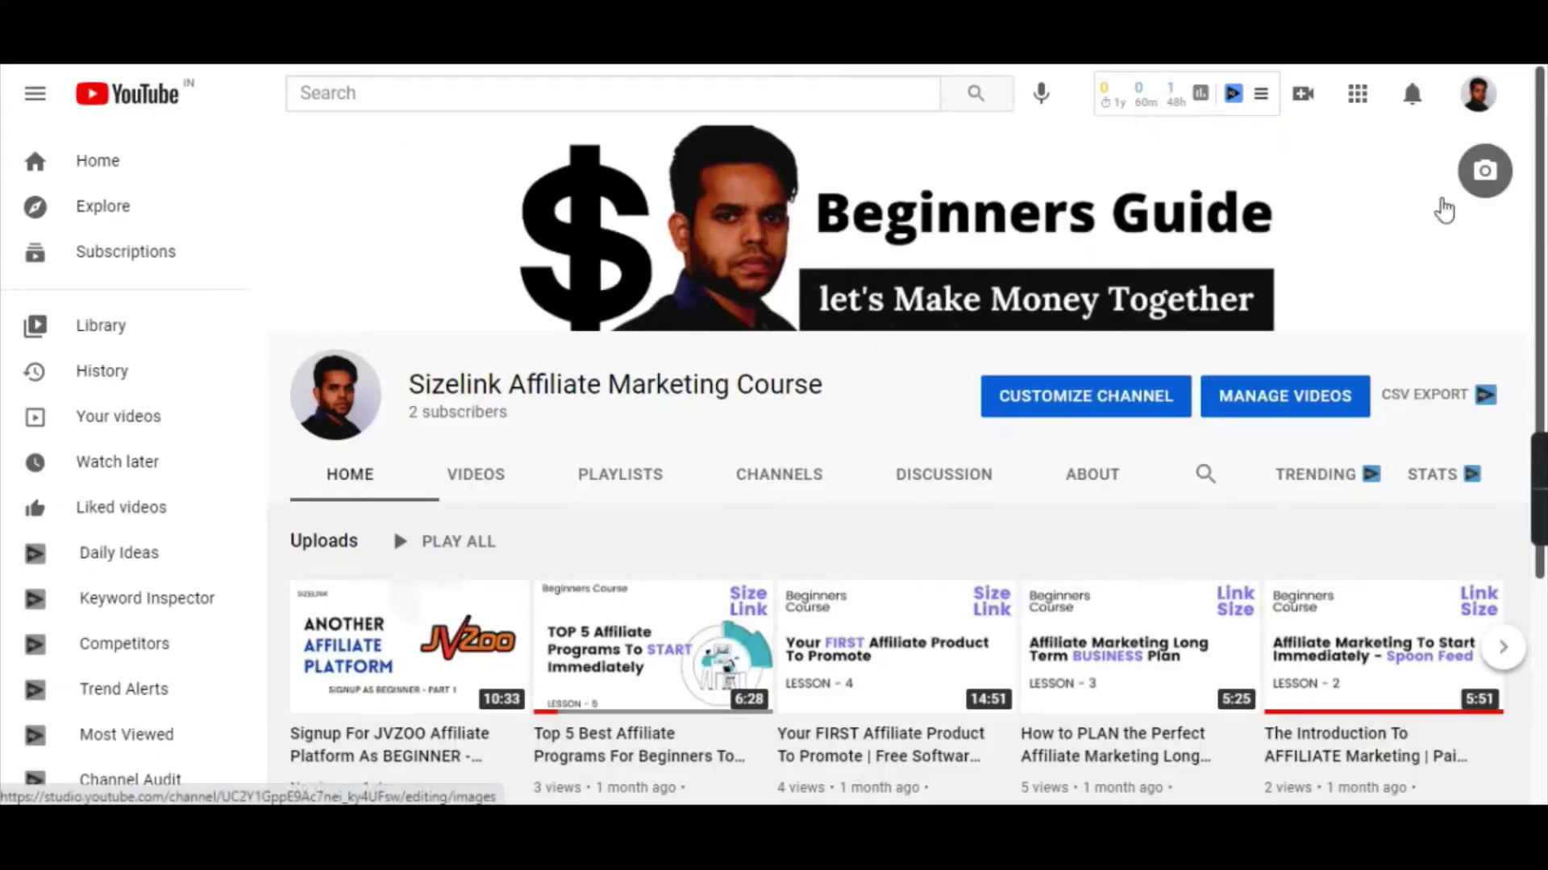
key(alt+f)
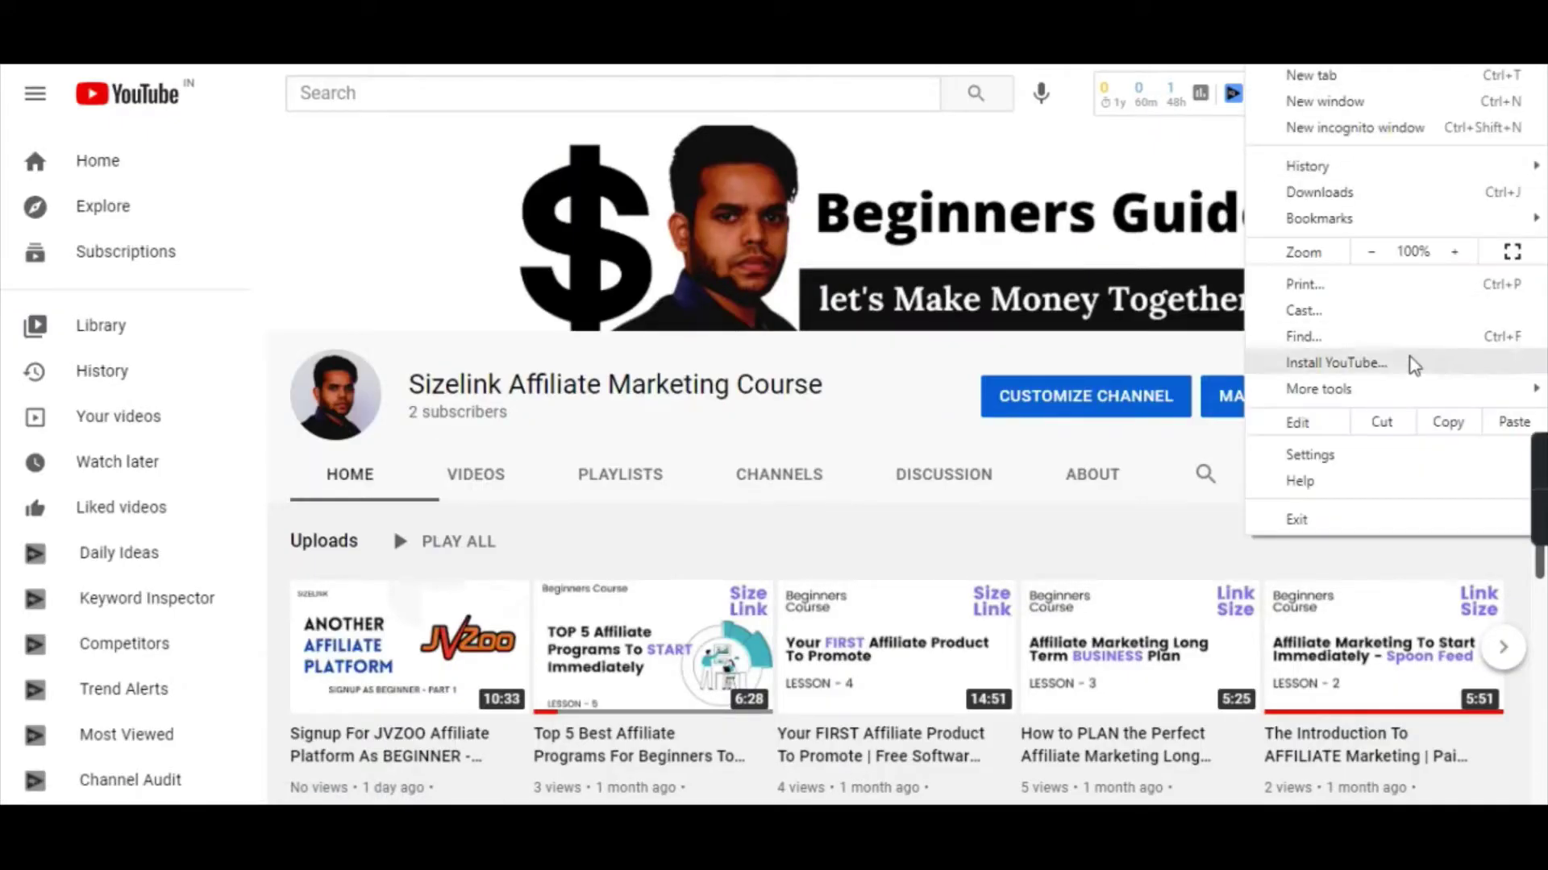
mouse_move(1343, 393)
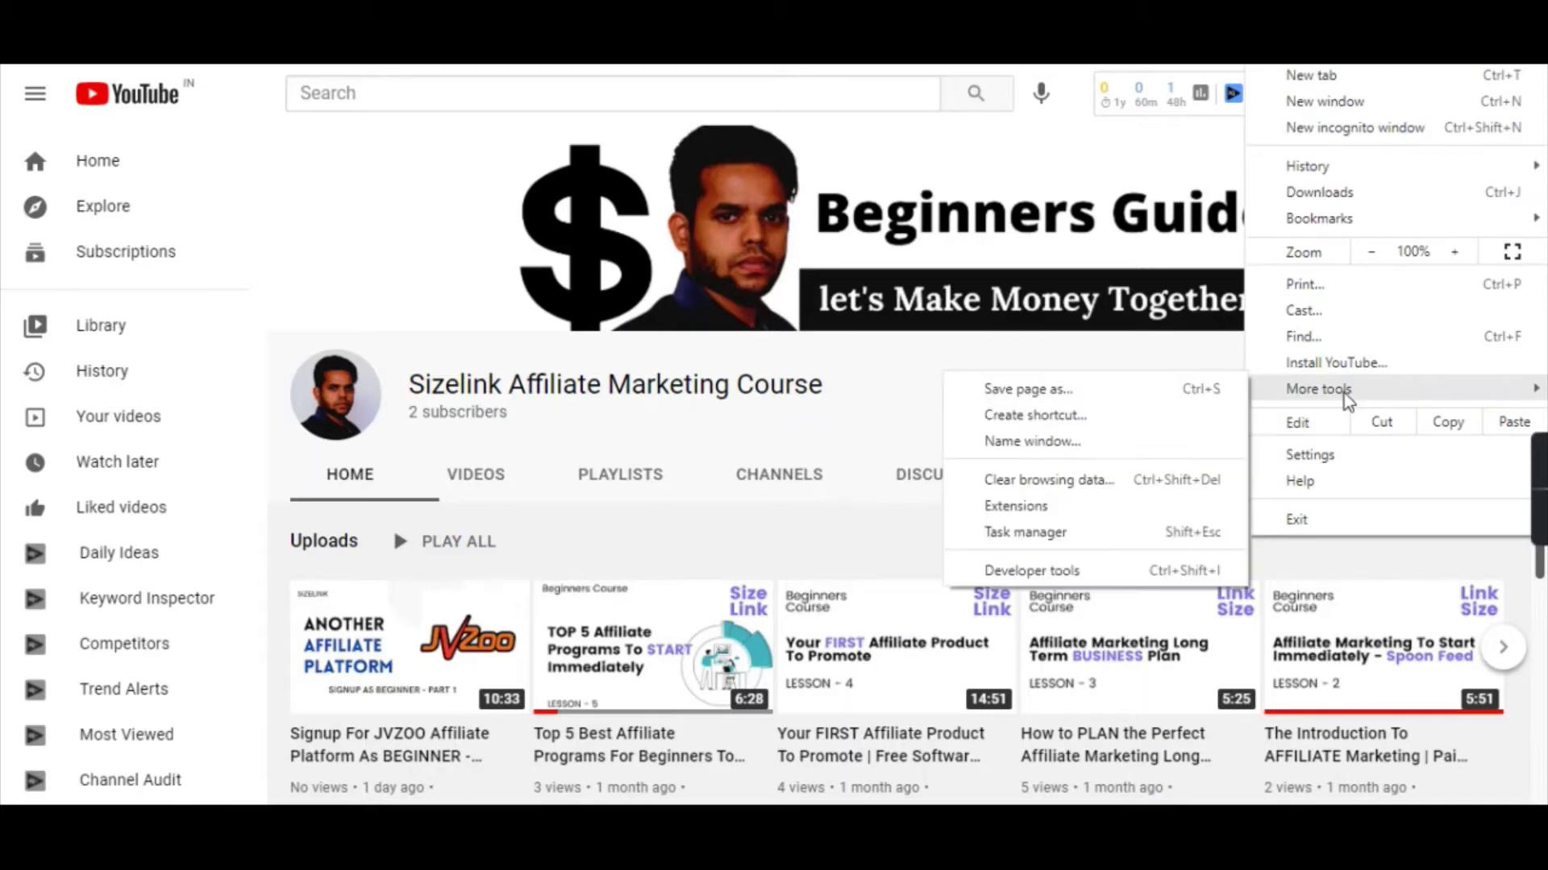
click(1033, 510)
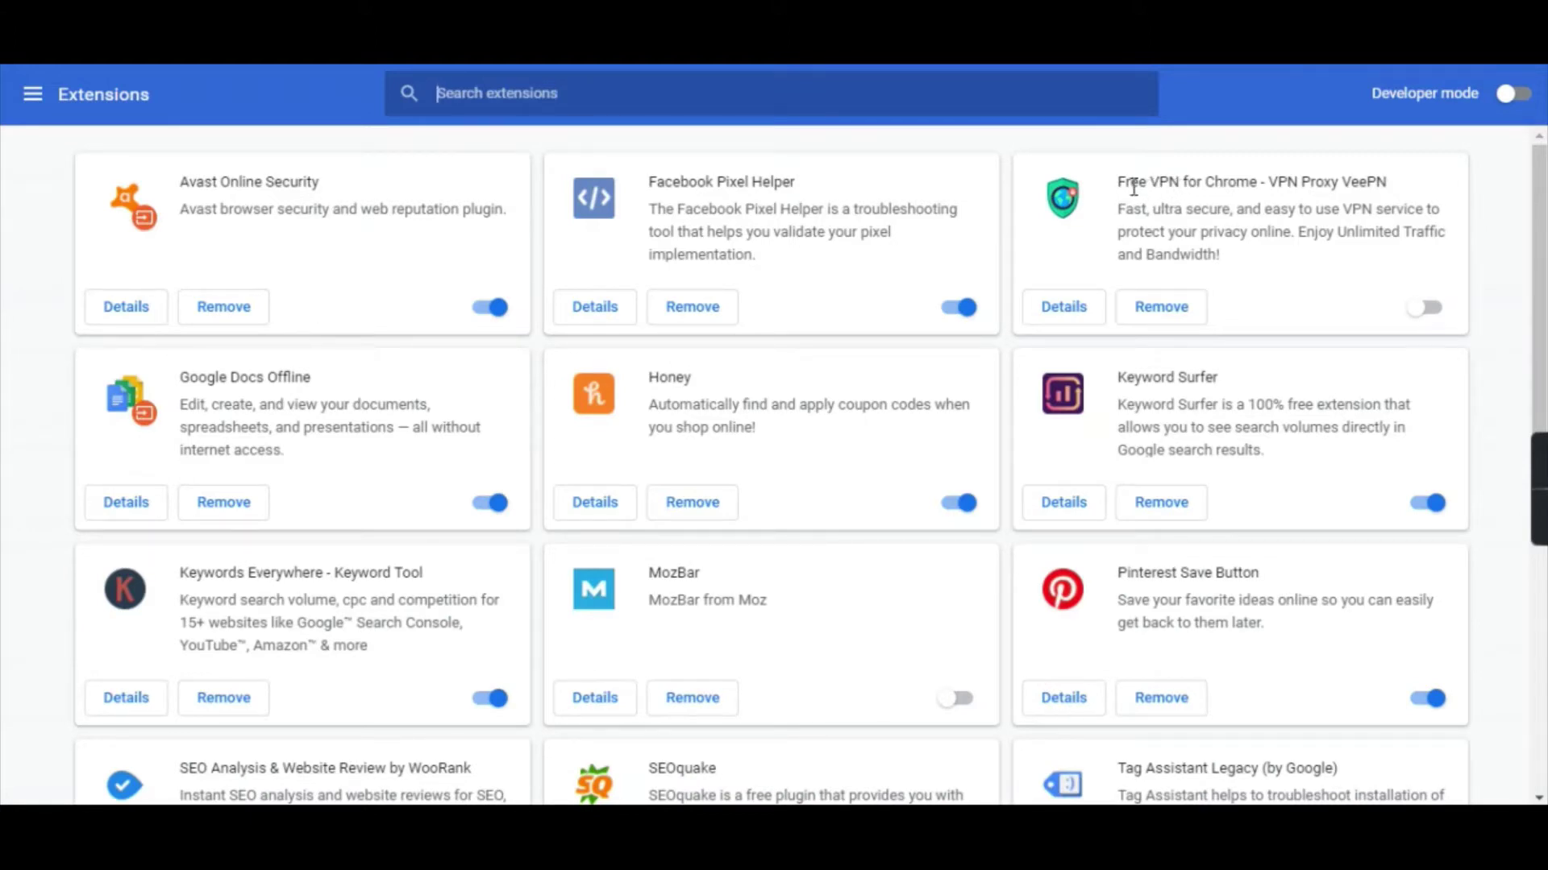
drag(1114, 182, 1396, 181)
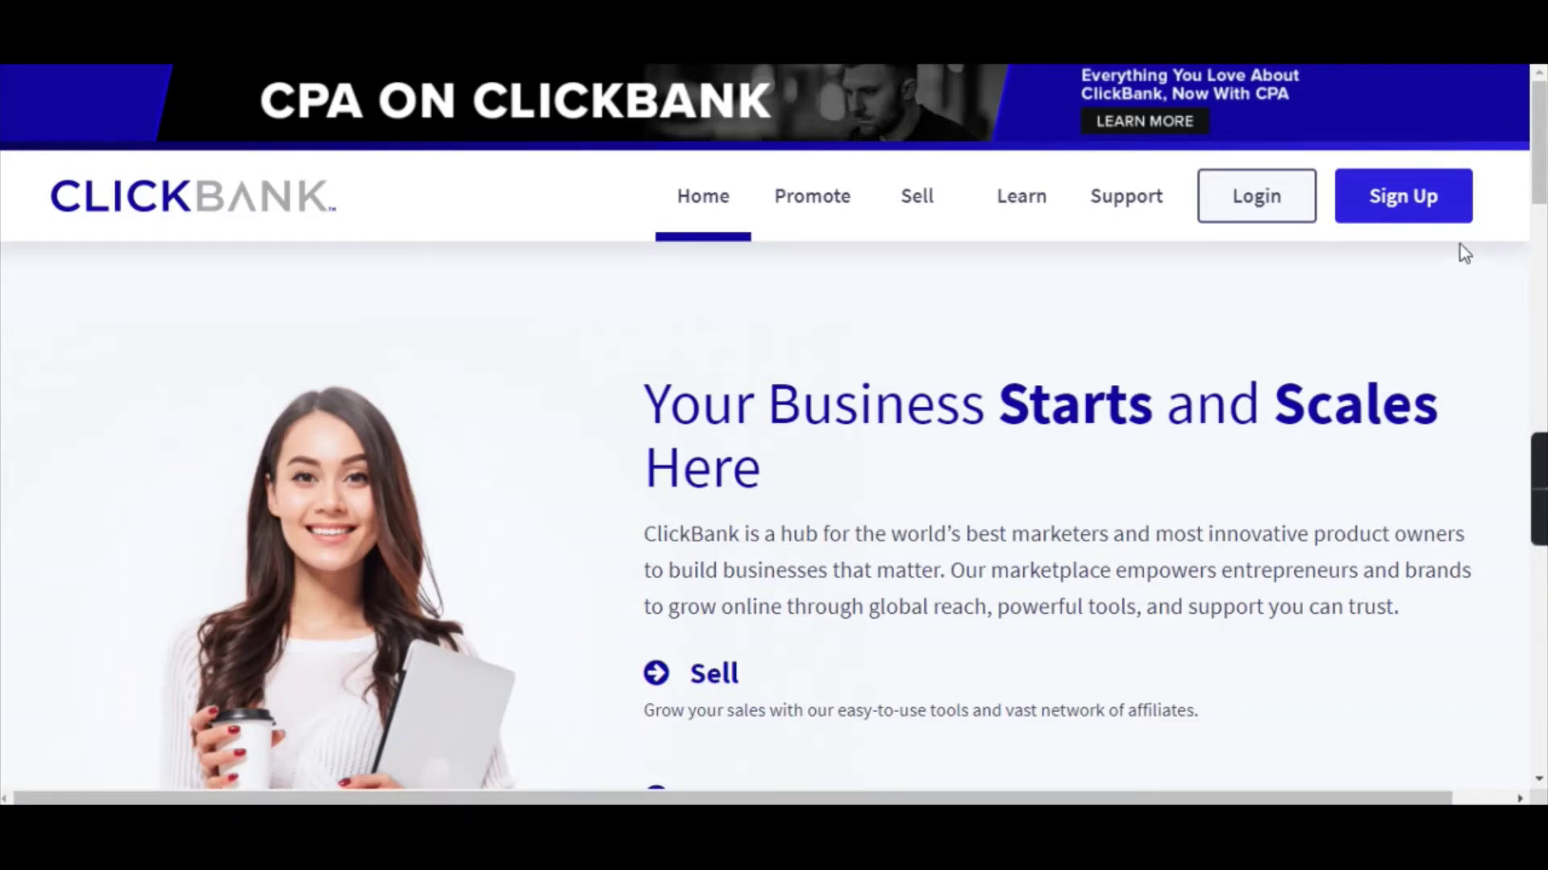
Step: Open the ClickBank sign-up form and set the country to India
click(1403, 216)
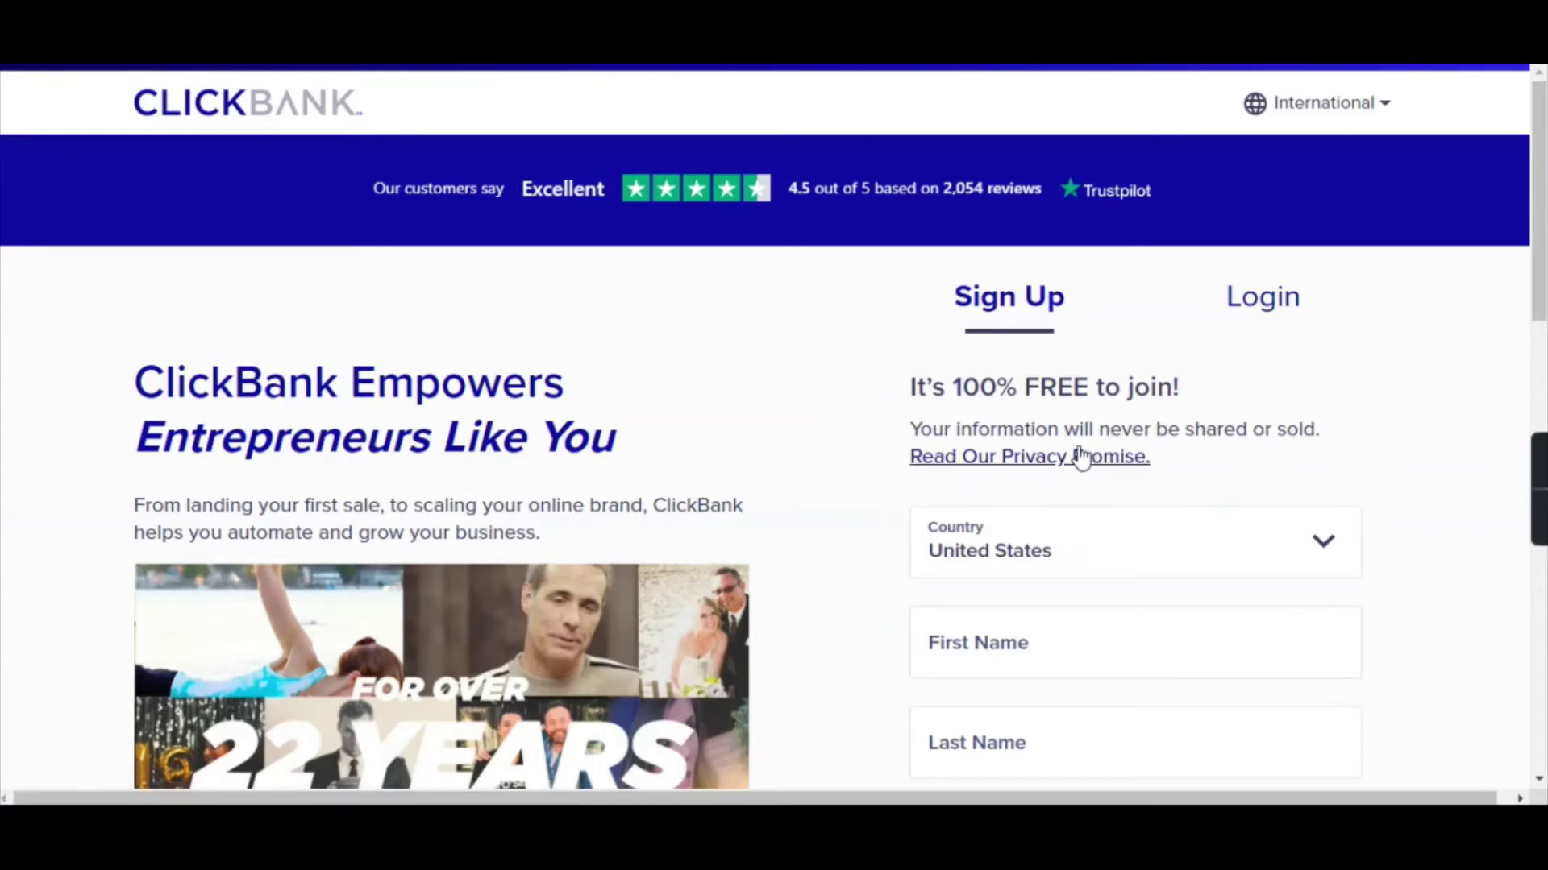
scroll(1055, 467, down, 3)
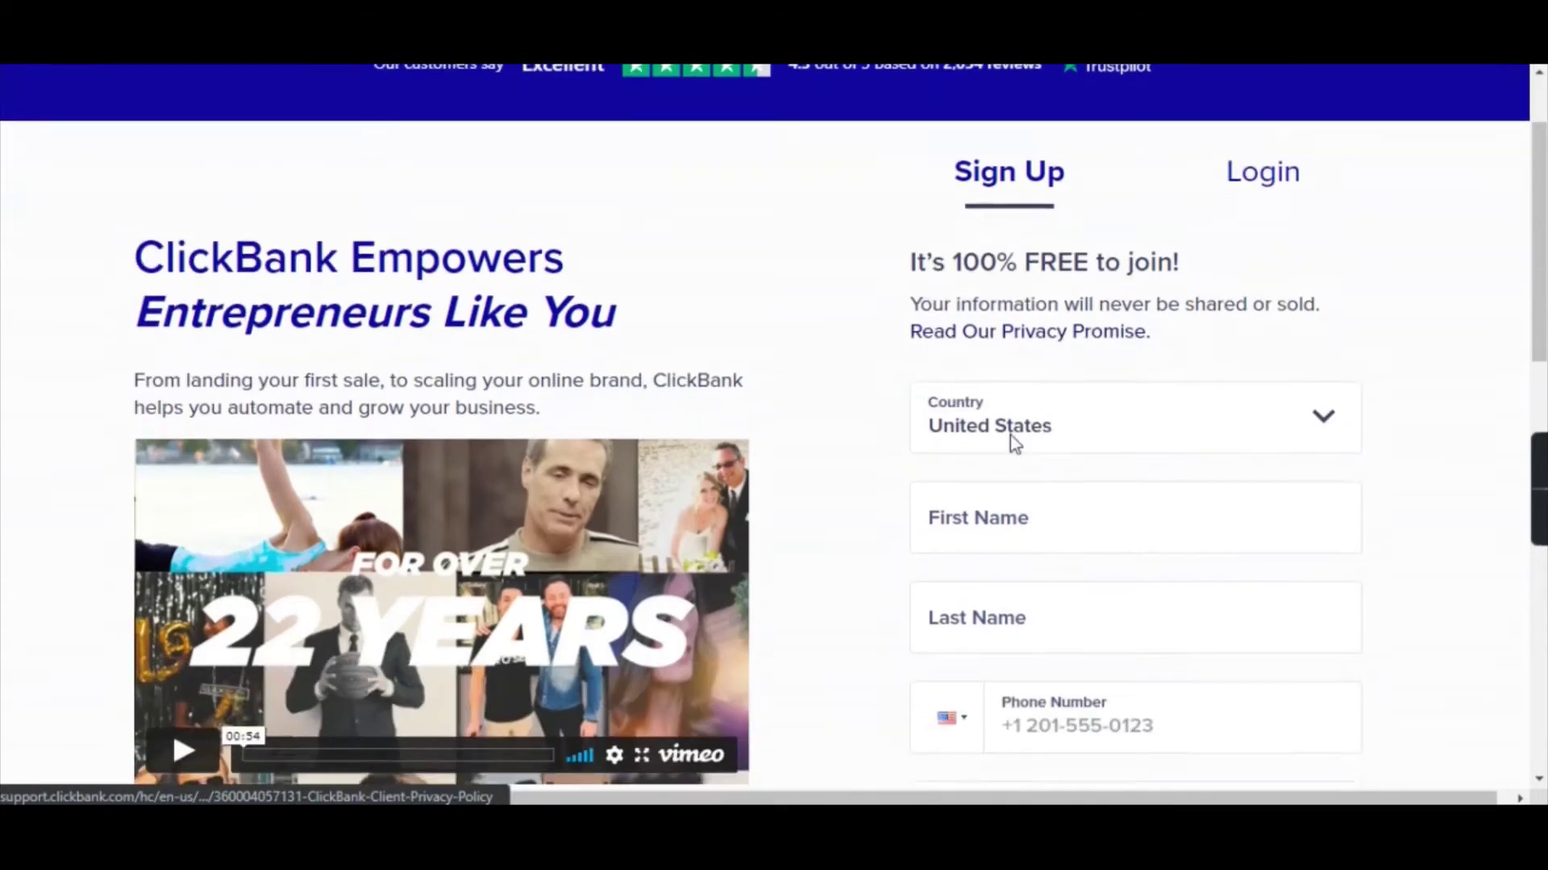
scroll(956, 423, down, 3)
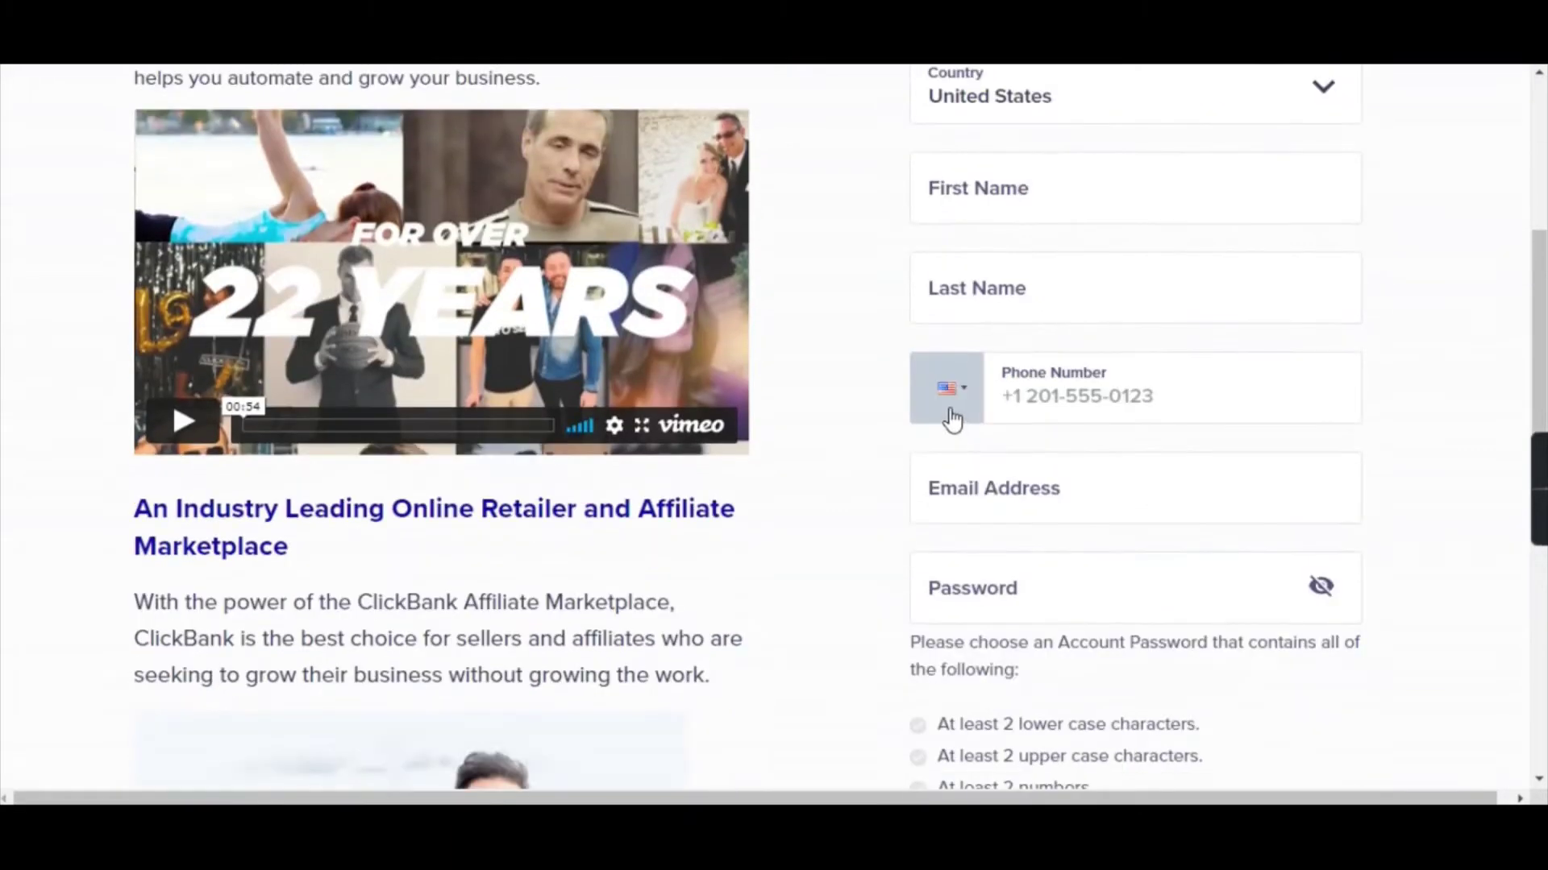
scroll(976, 395, up, 3)
click(1105, 321)
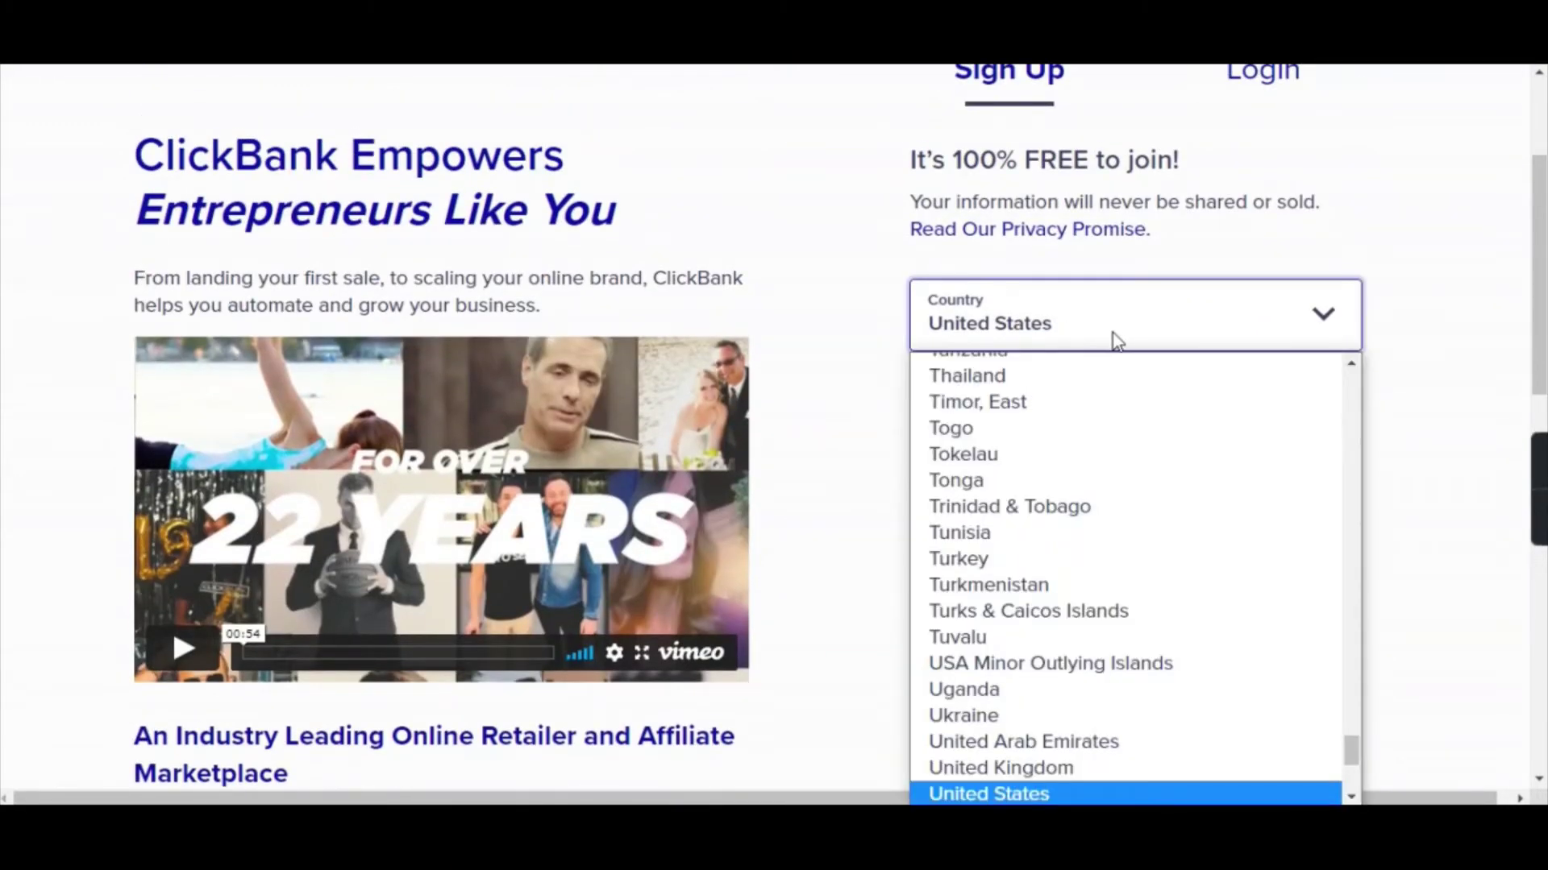
key(i)
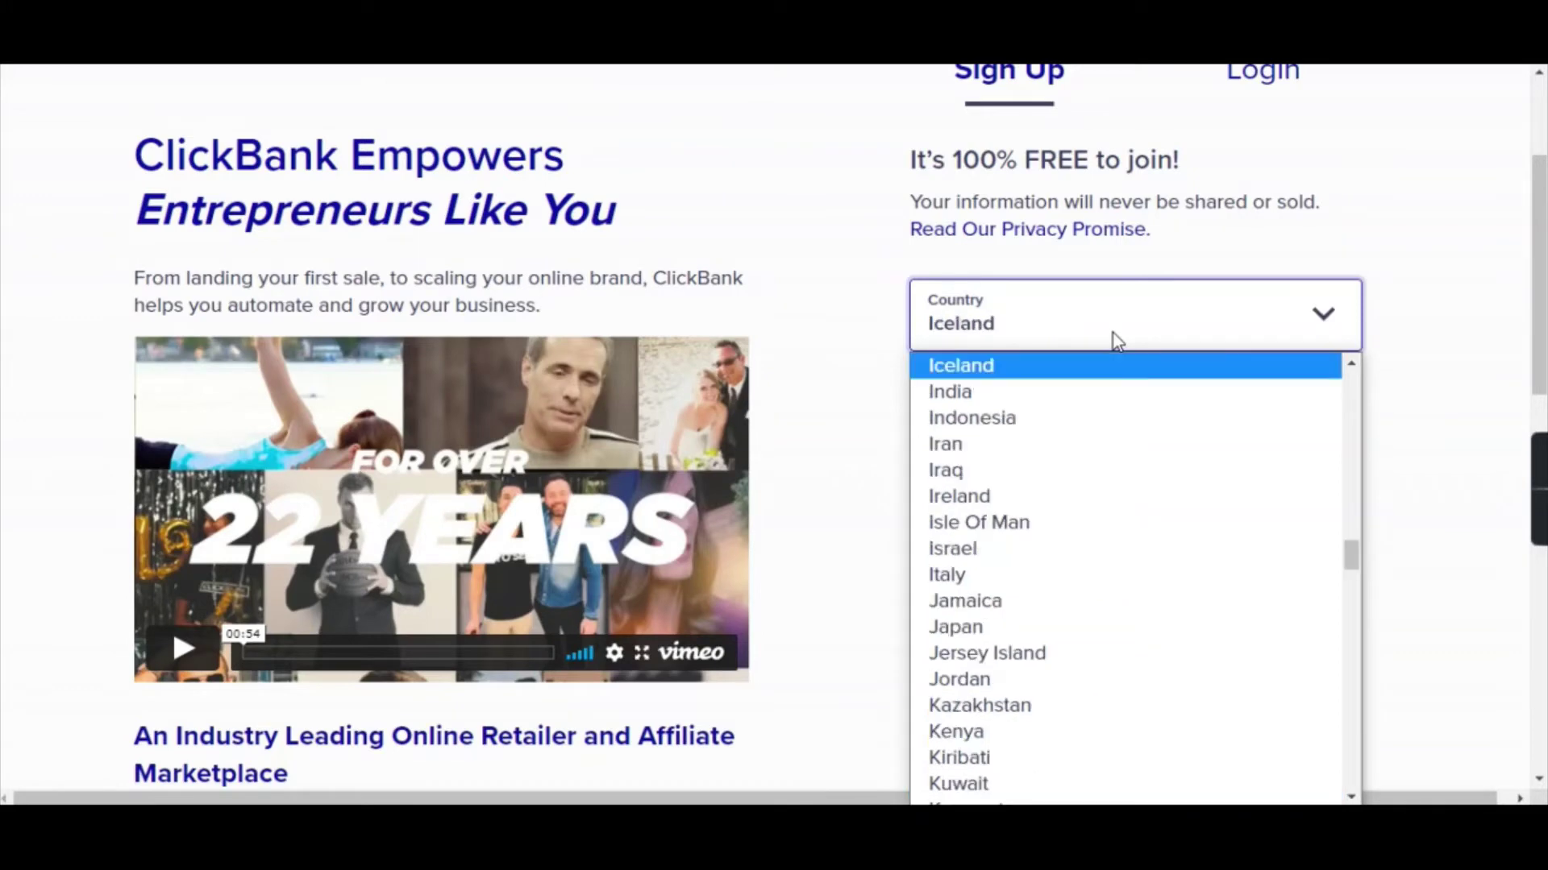
click(971, 393)
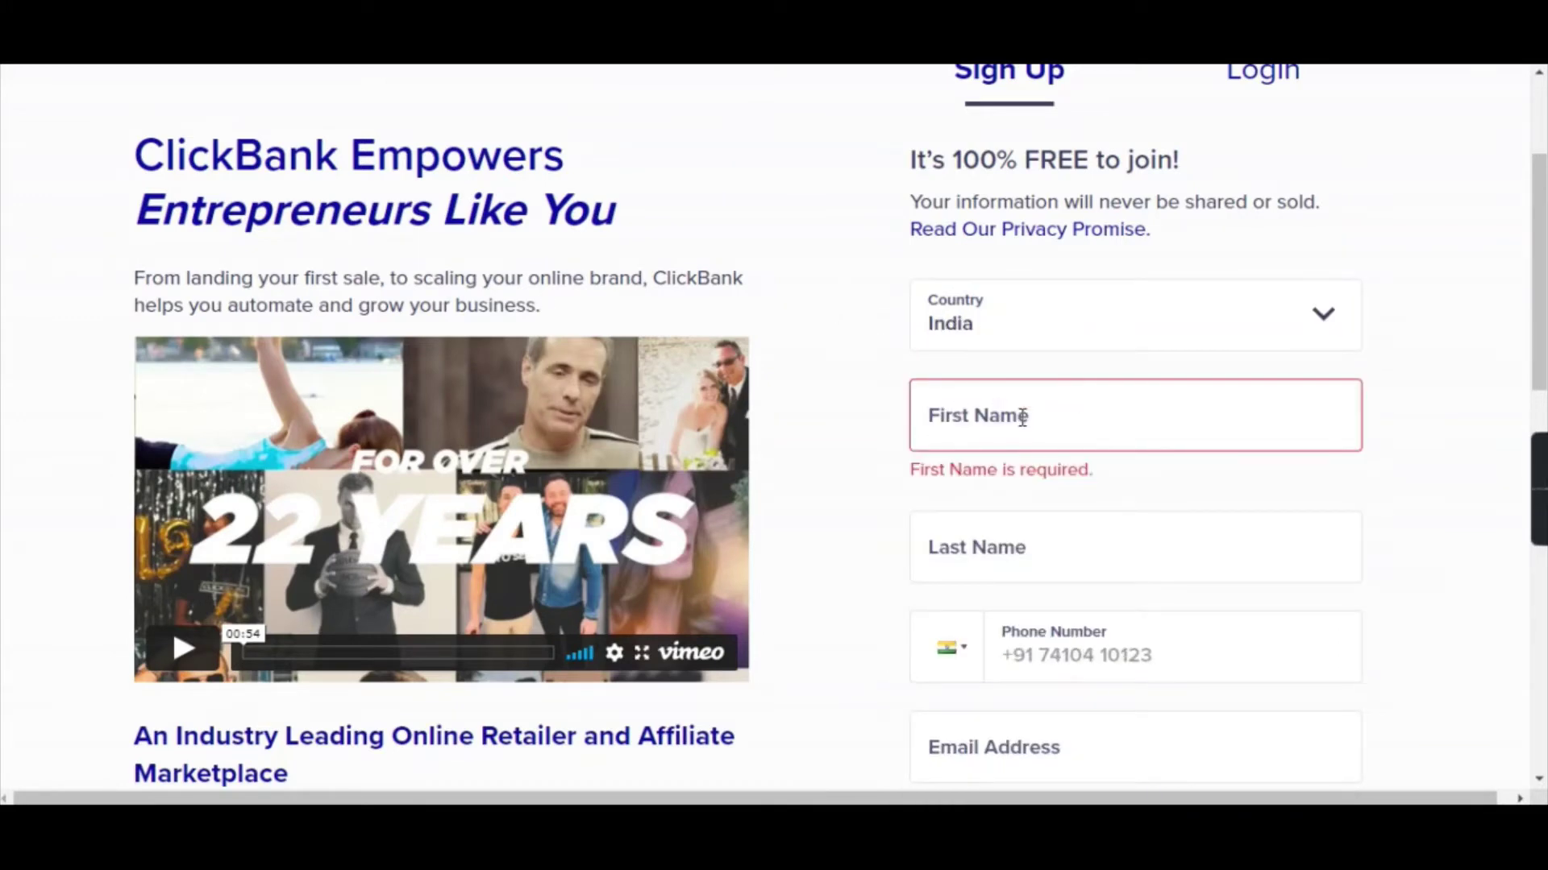
Step: Review the sign-up form's remaining personal fields, the password requirements, and the terms and join options
scroll(1022, 518, down, 1)
scroll(1171, 528, down, 2)
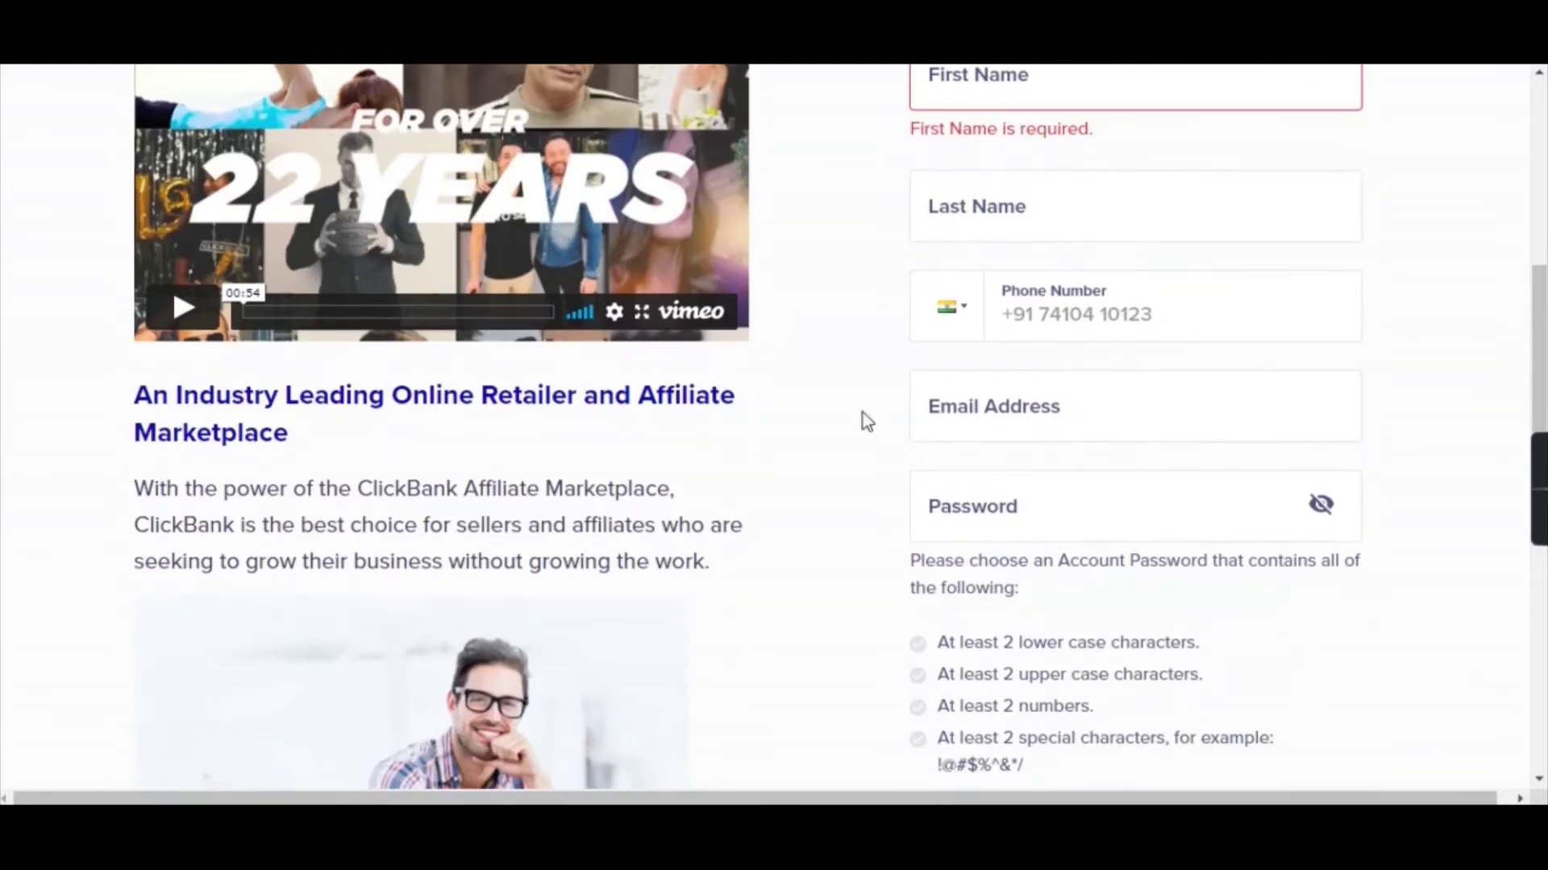
scroll(1014, 520, down, 2)
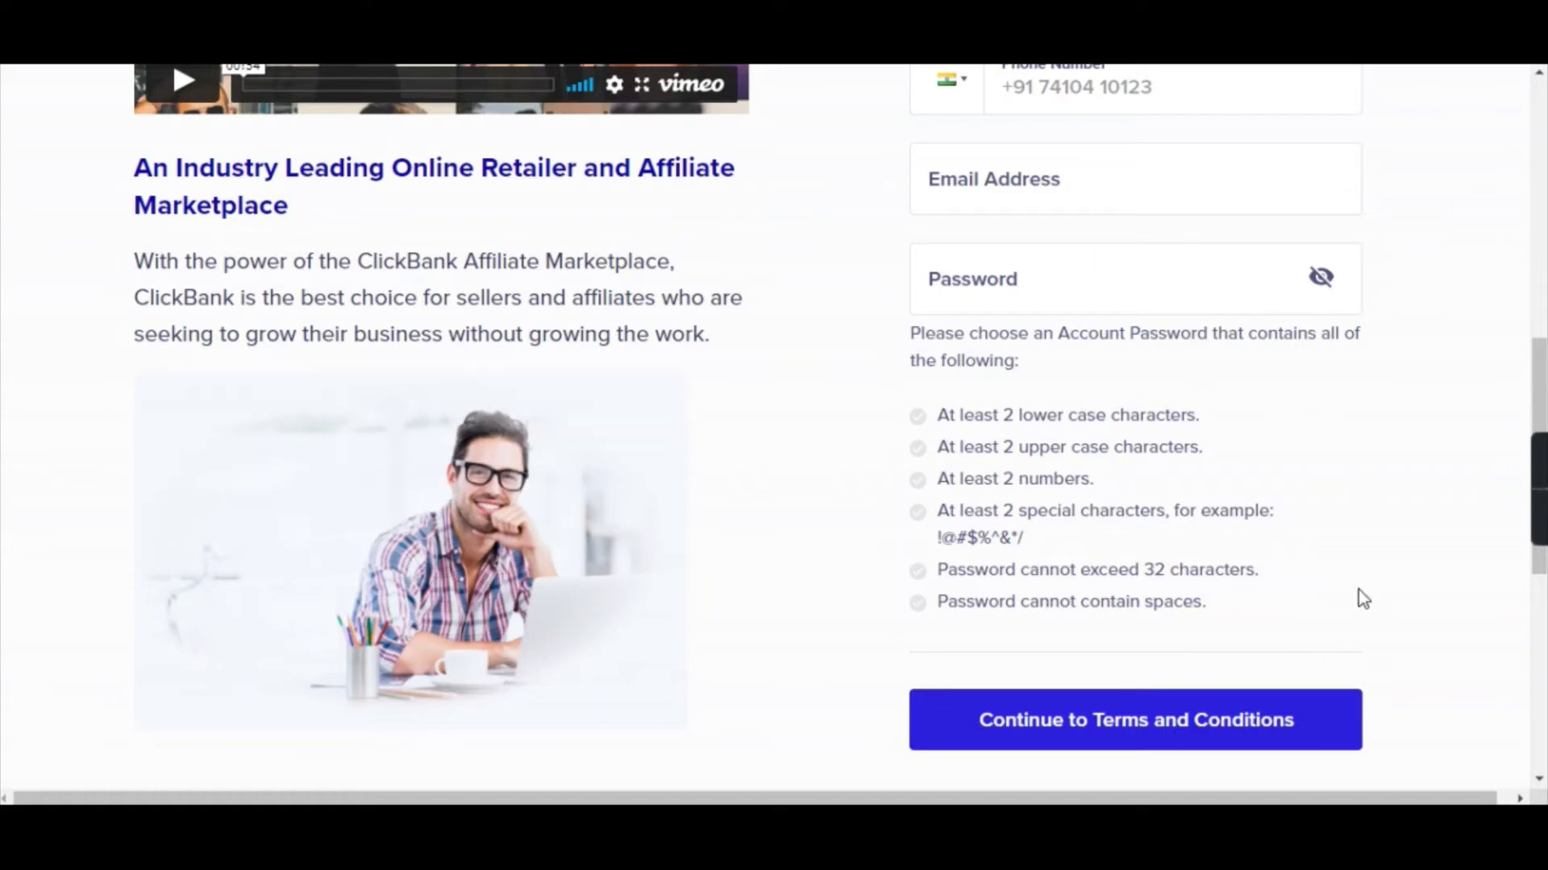
scroll(1161, 476, down, 1)
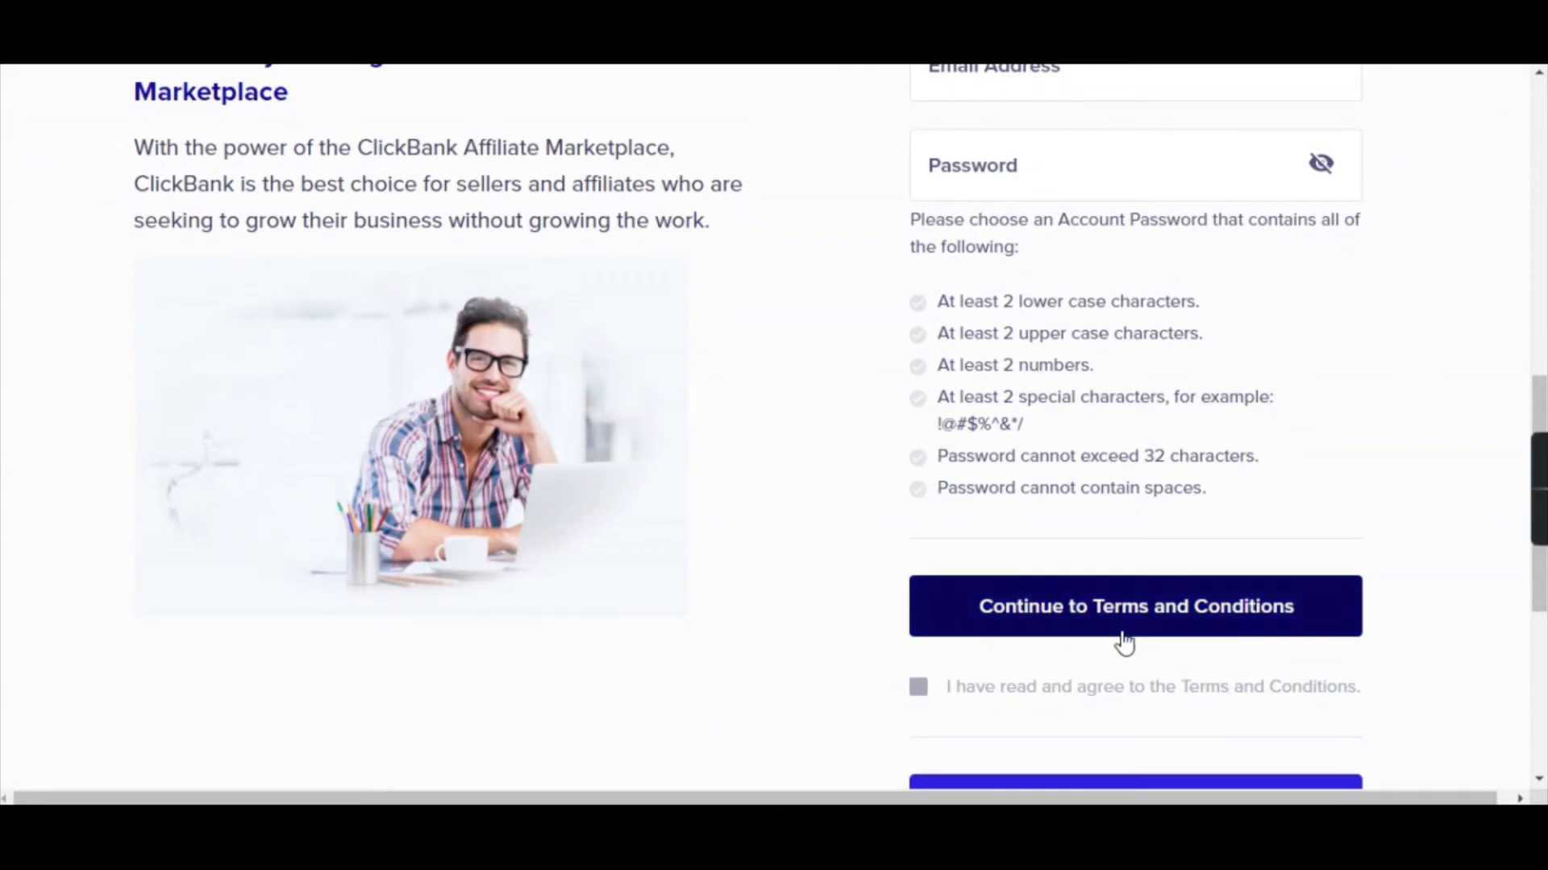
scroll(1120, 637, down, 1)
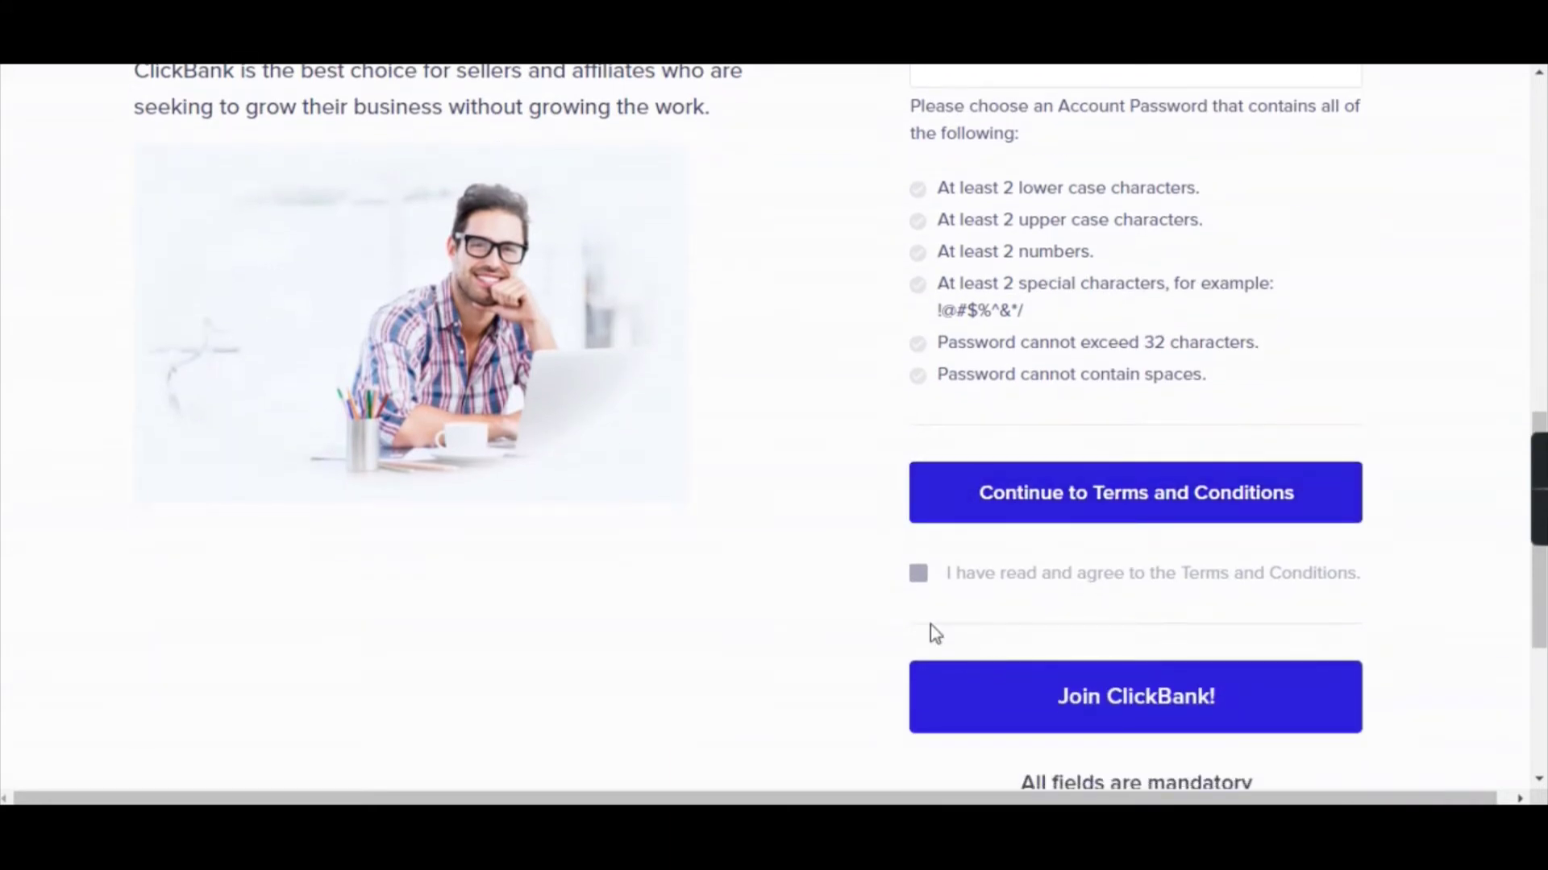
click(1082, 720)
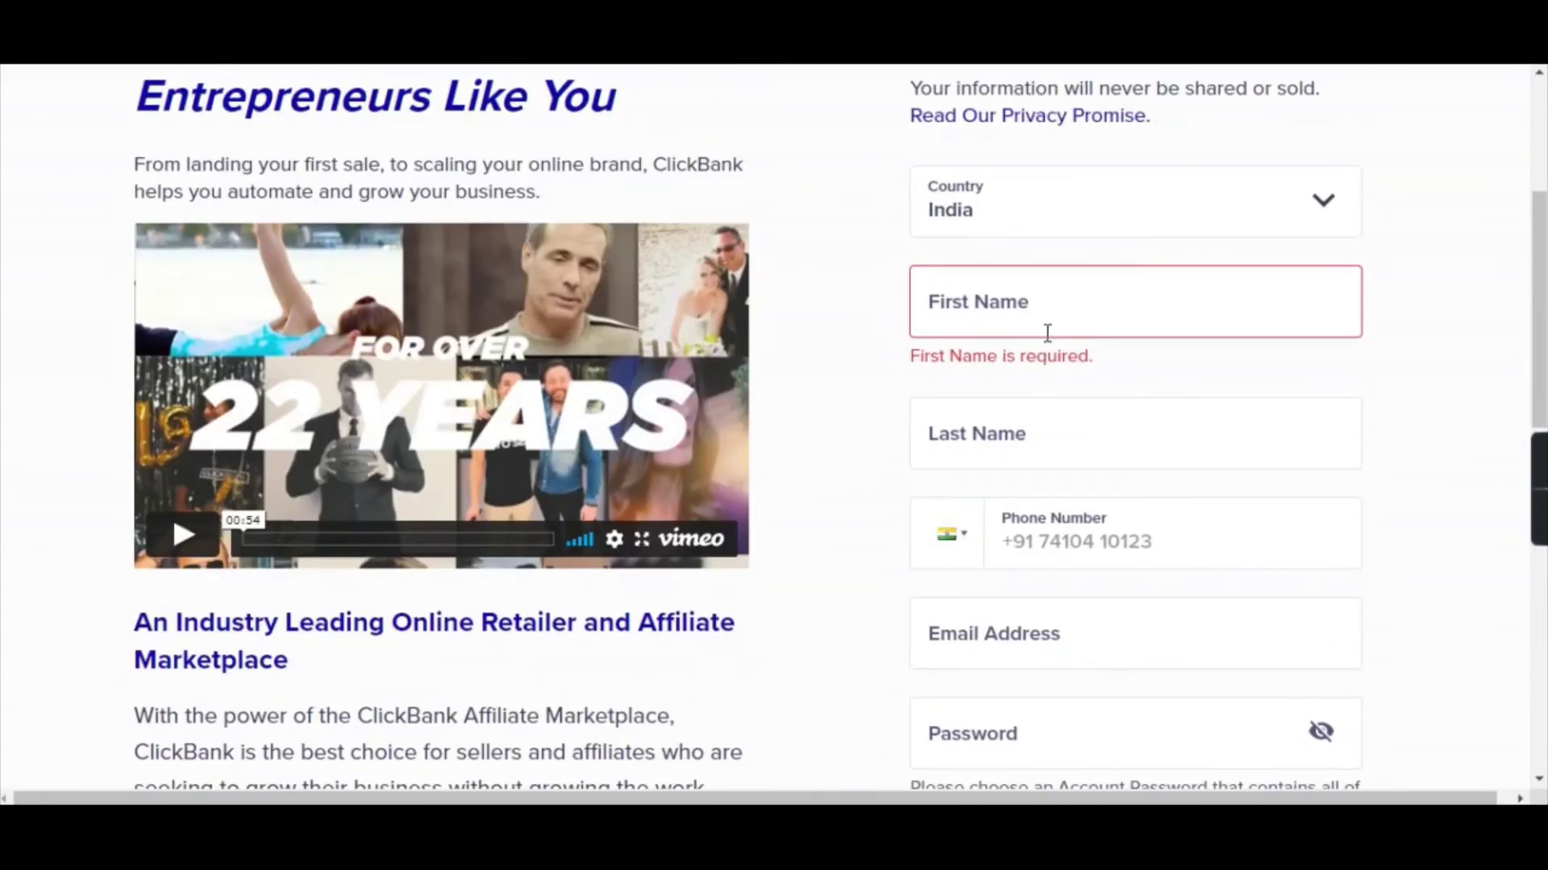
Step: Open the ClickBank client contract, go through it to the end, and accept the terms and conditions
scroll(852, 243, down, 6)
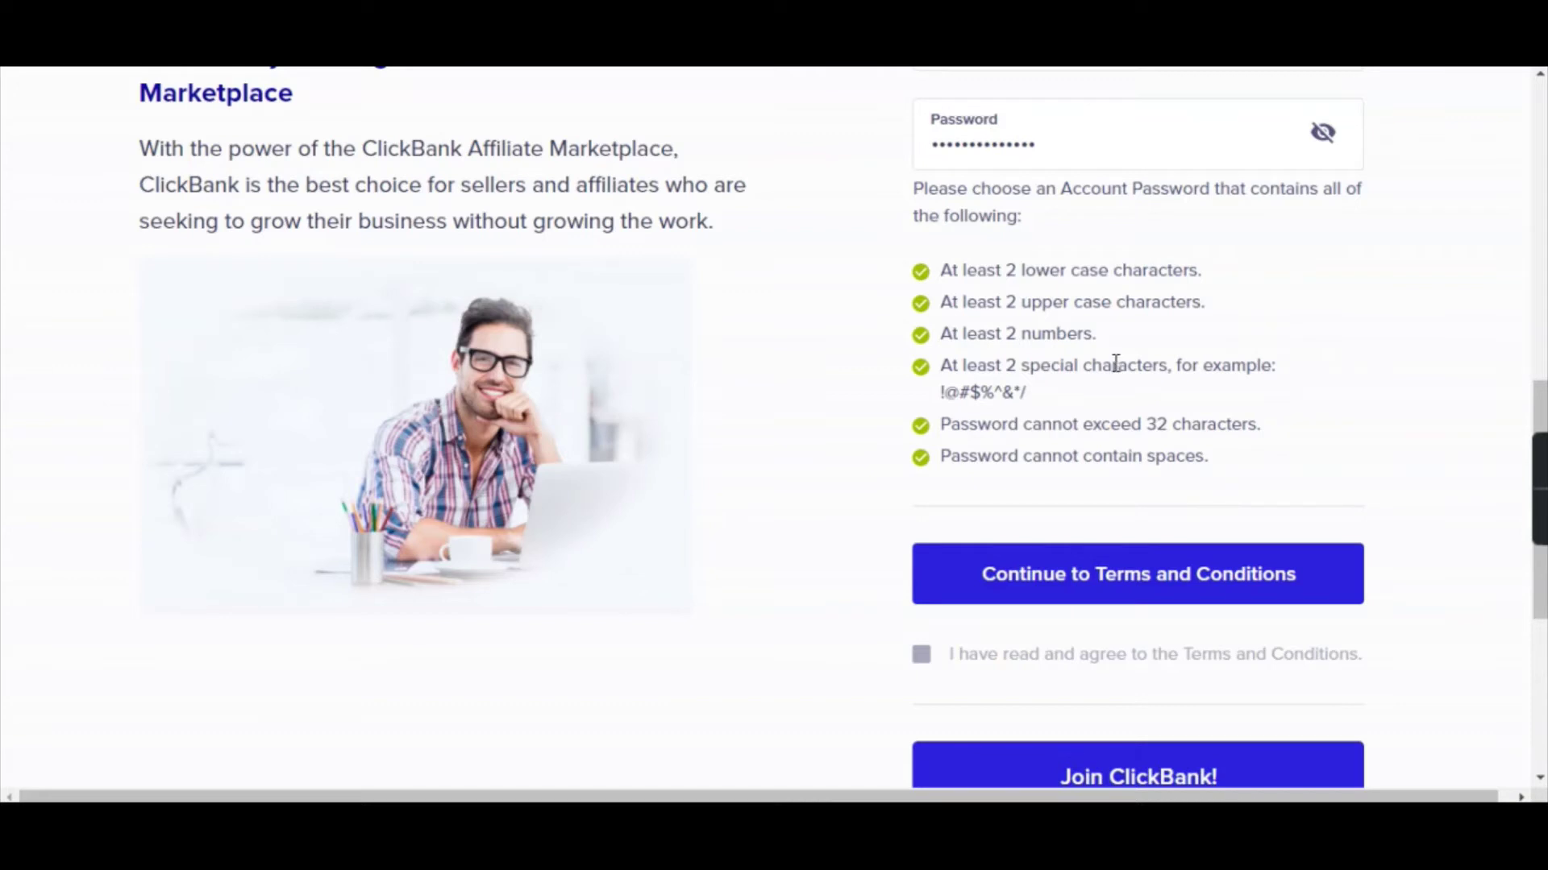
scroll(923, 505, down, 1)
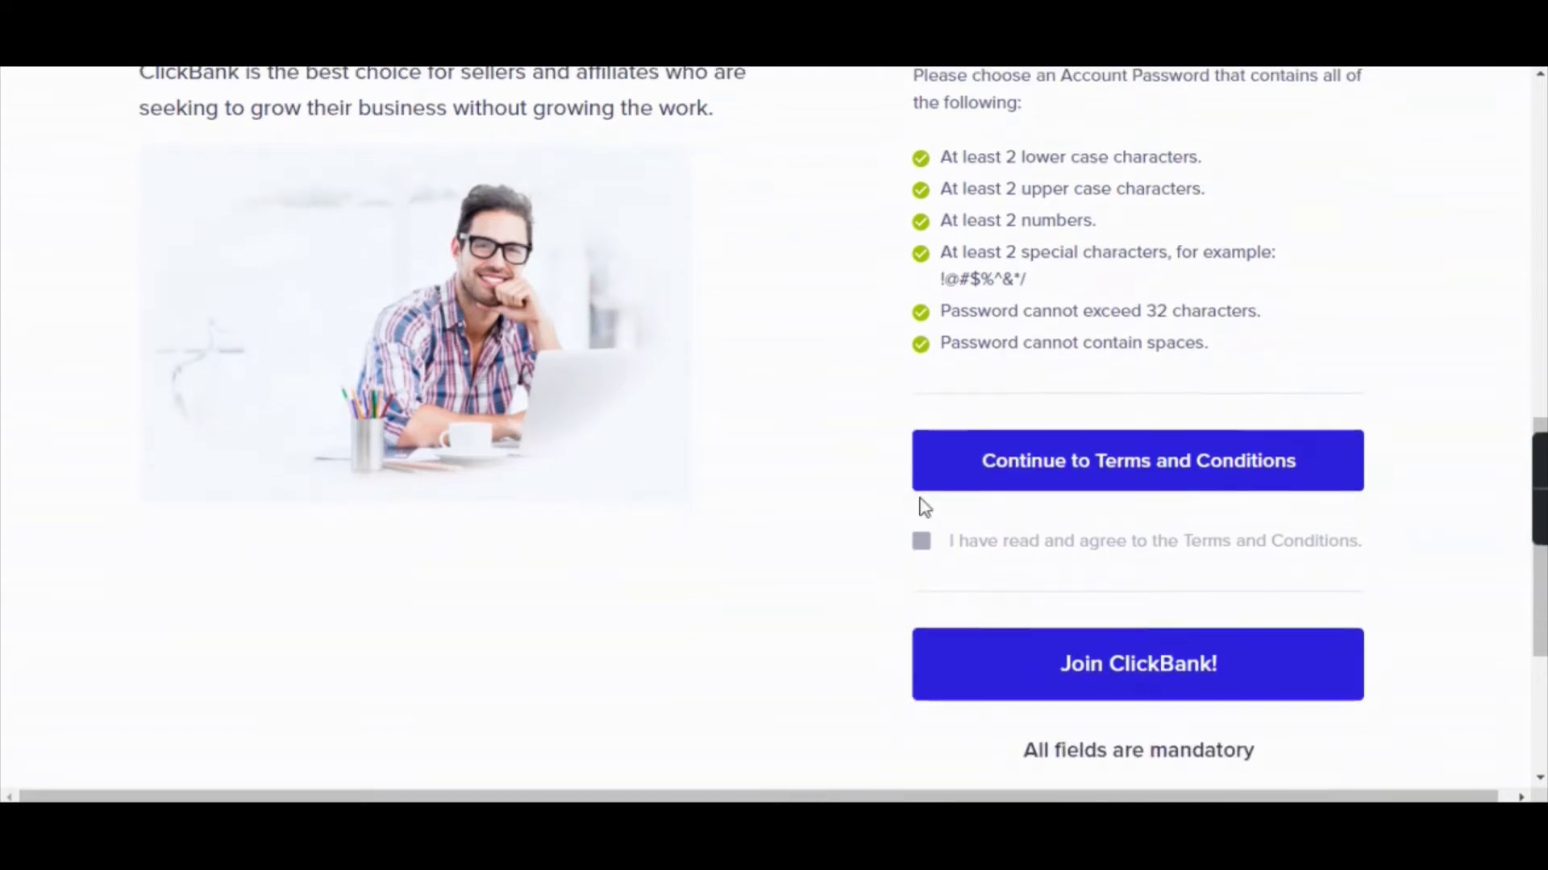
click(1134, 483)
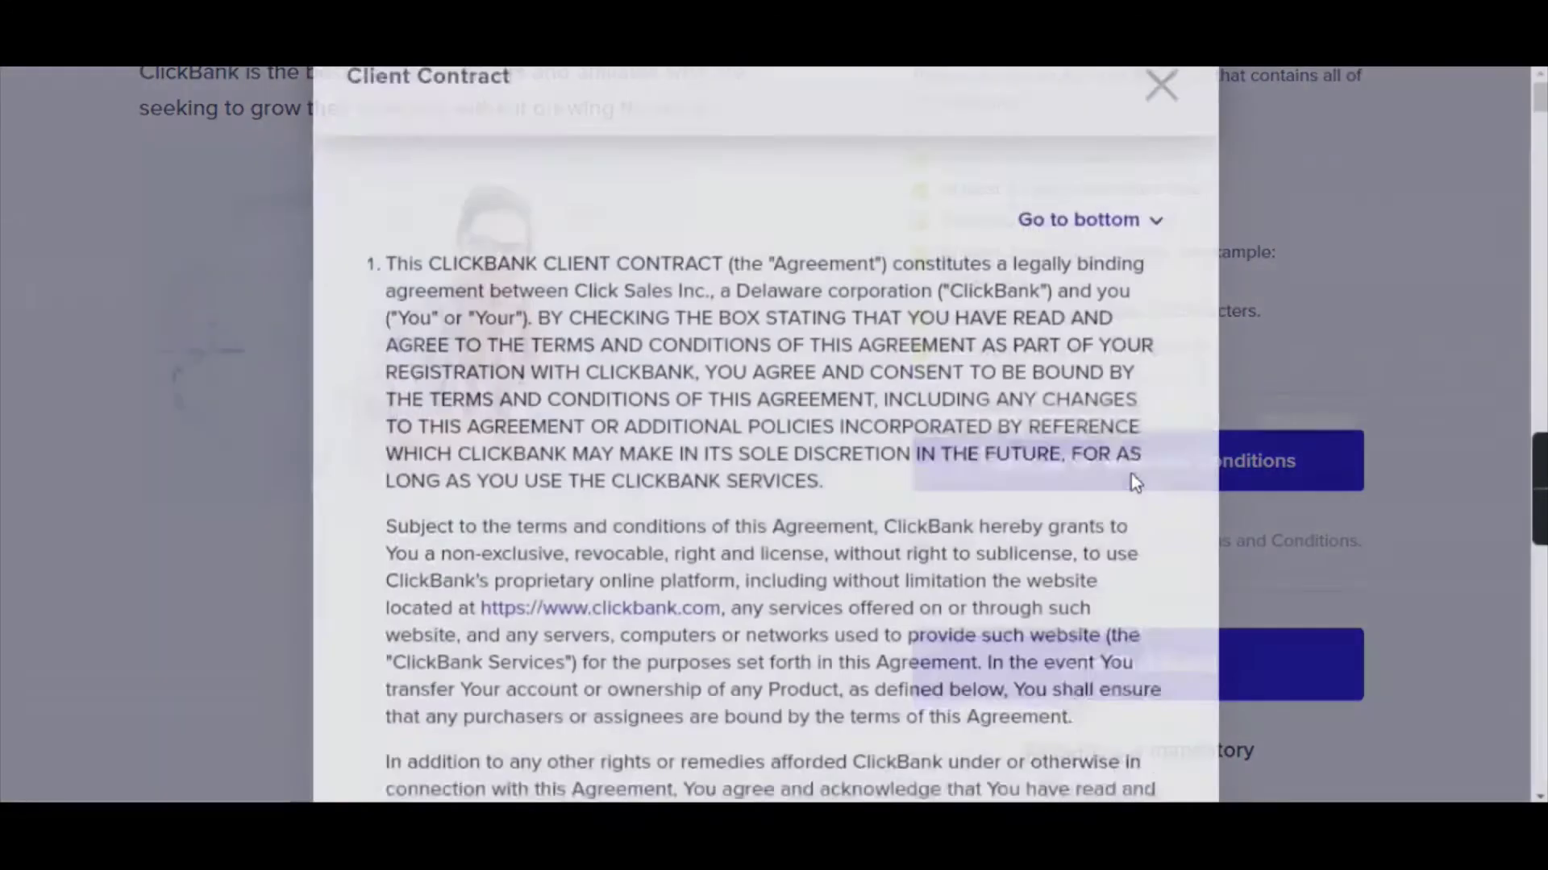
scroll(860, 404, down, 15)
scroll(868, 414, down, 20)
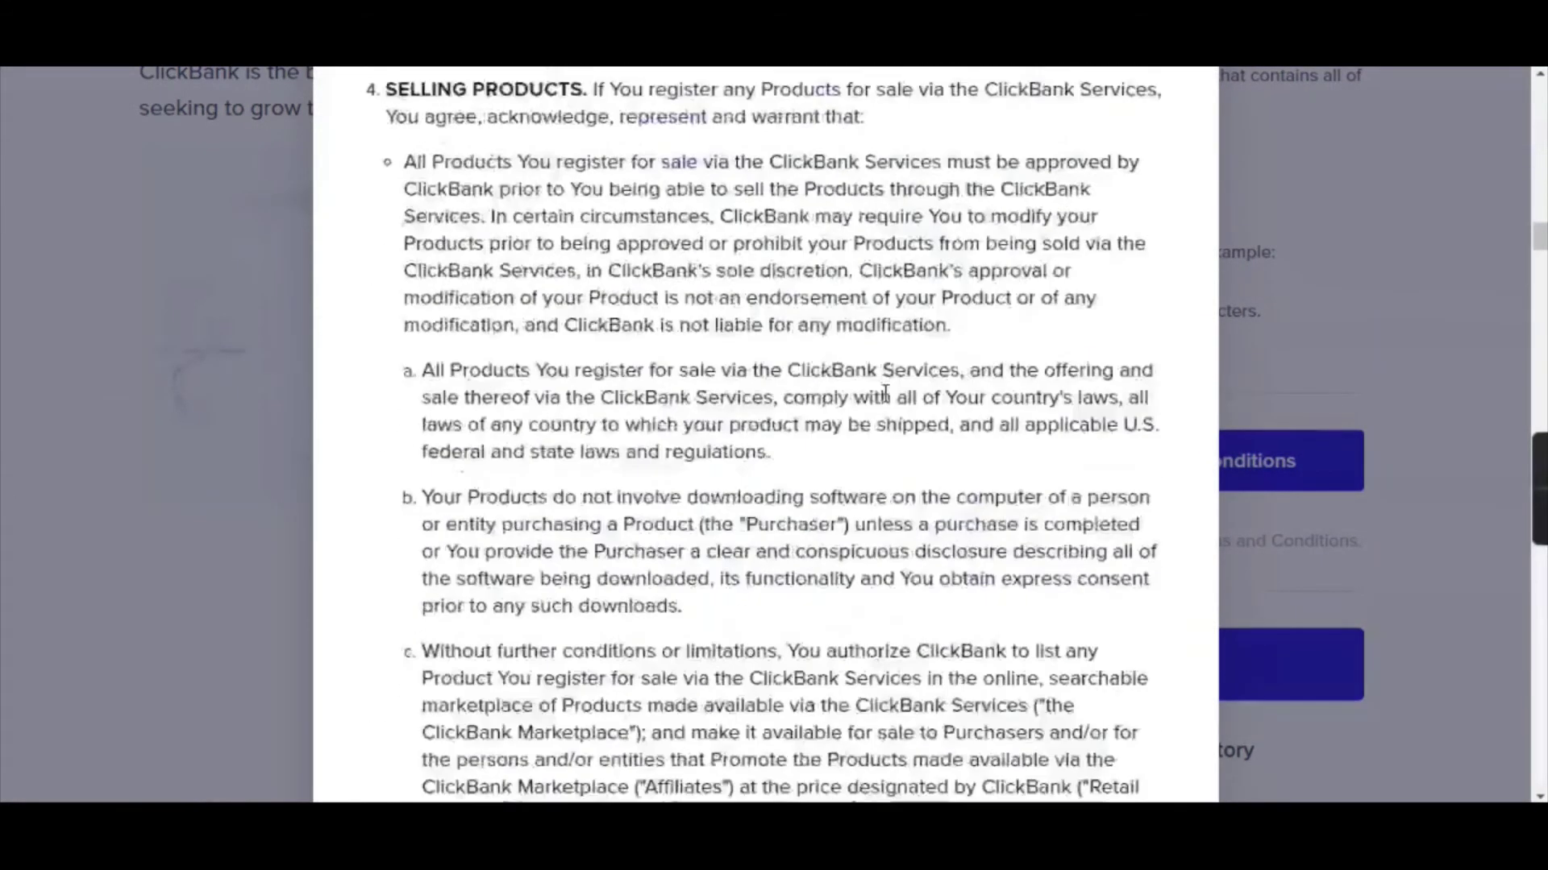
scroll(897, 374, down, 20)
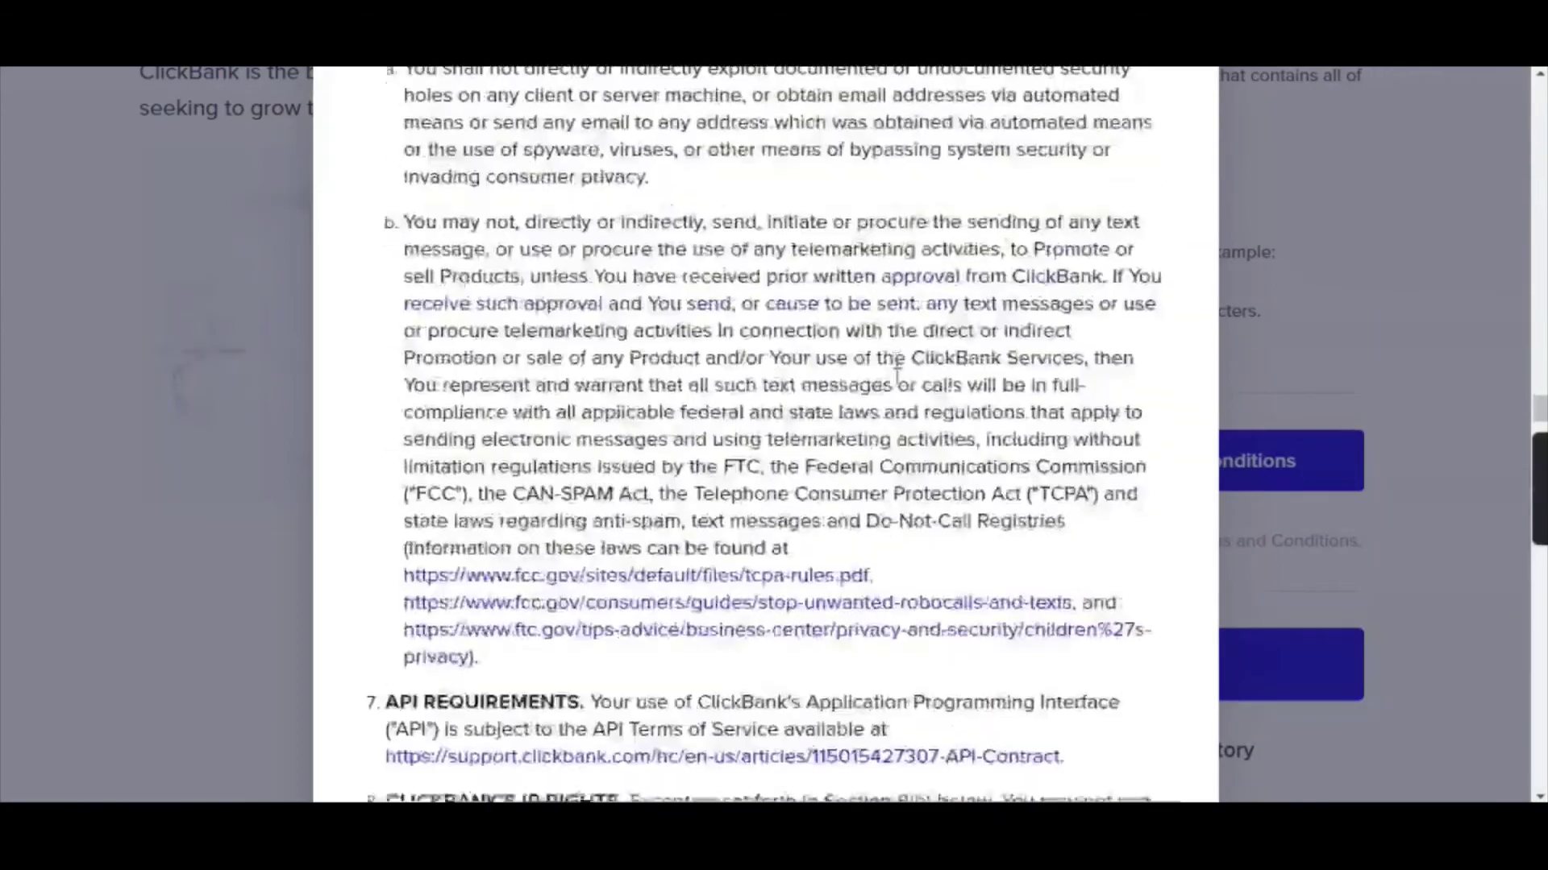
scroll(907, 385, down, 20)
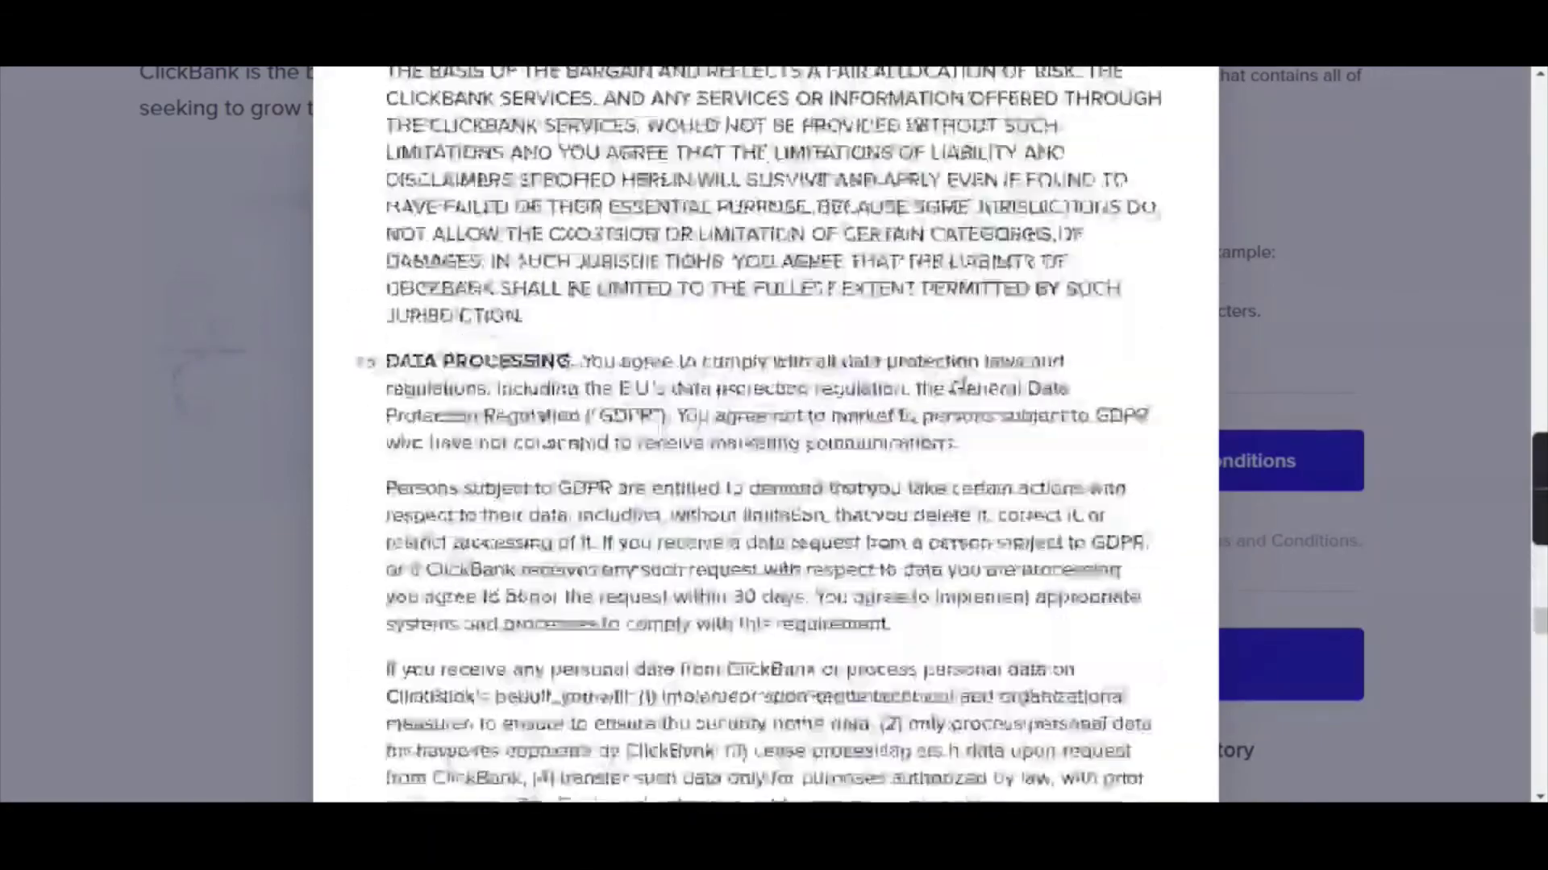
scroll(970, 383, down, 3)
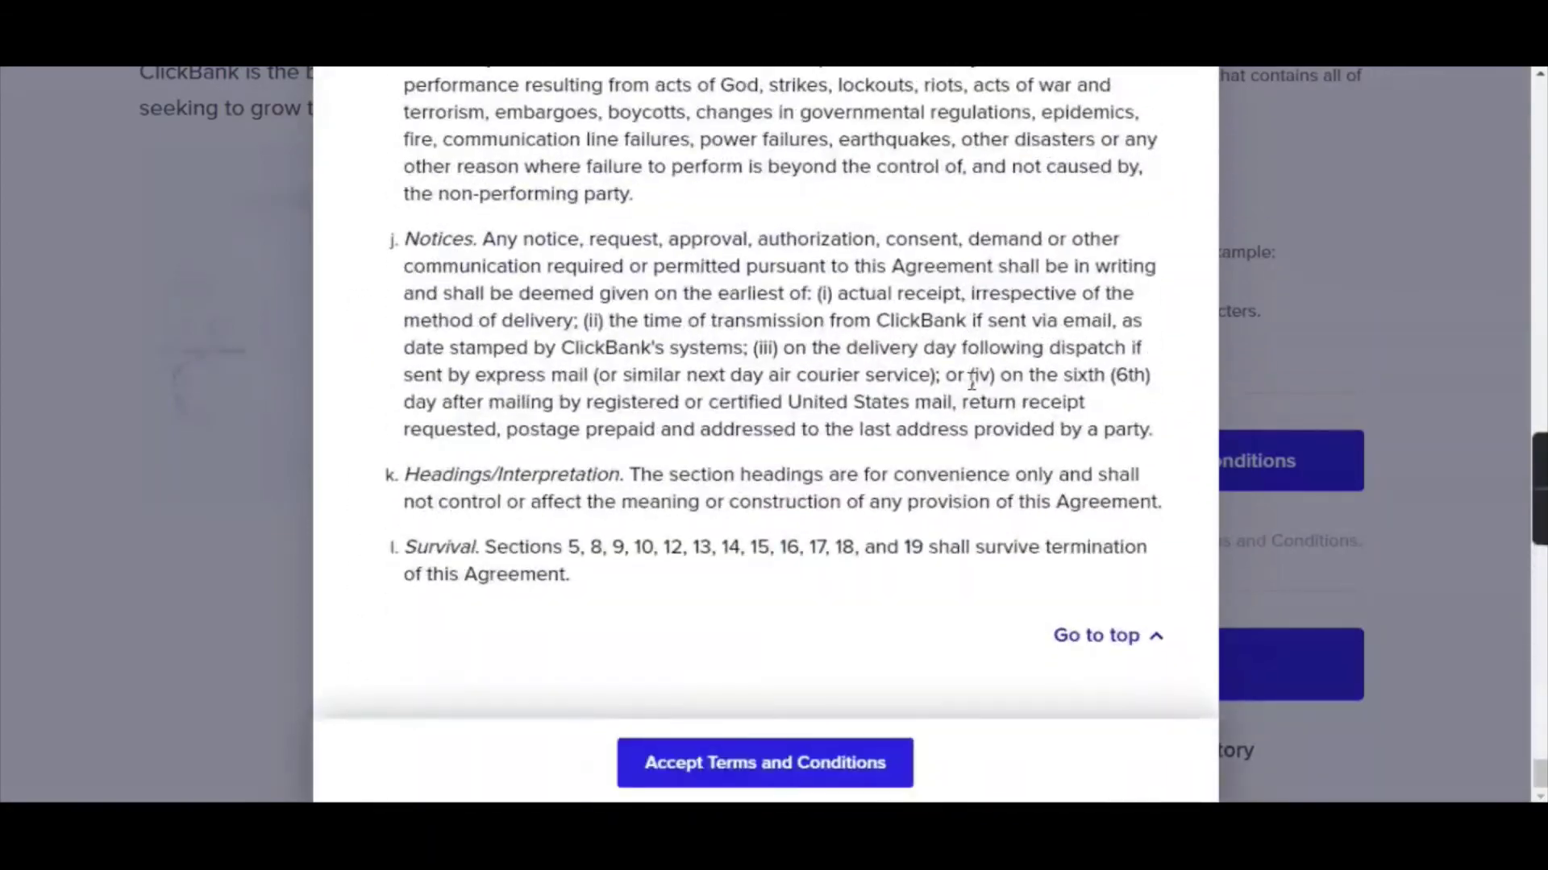
click(785, 786)
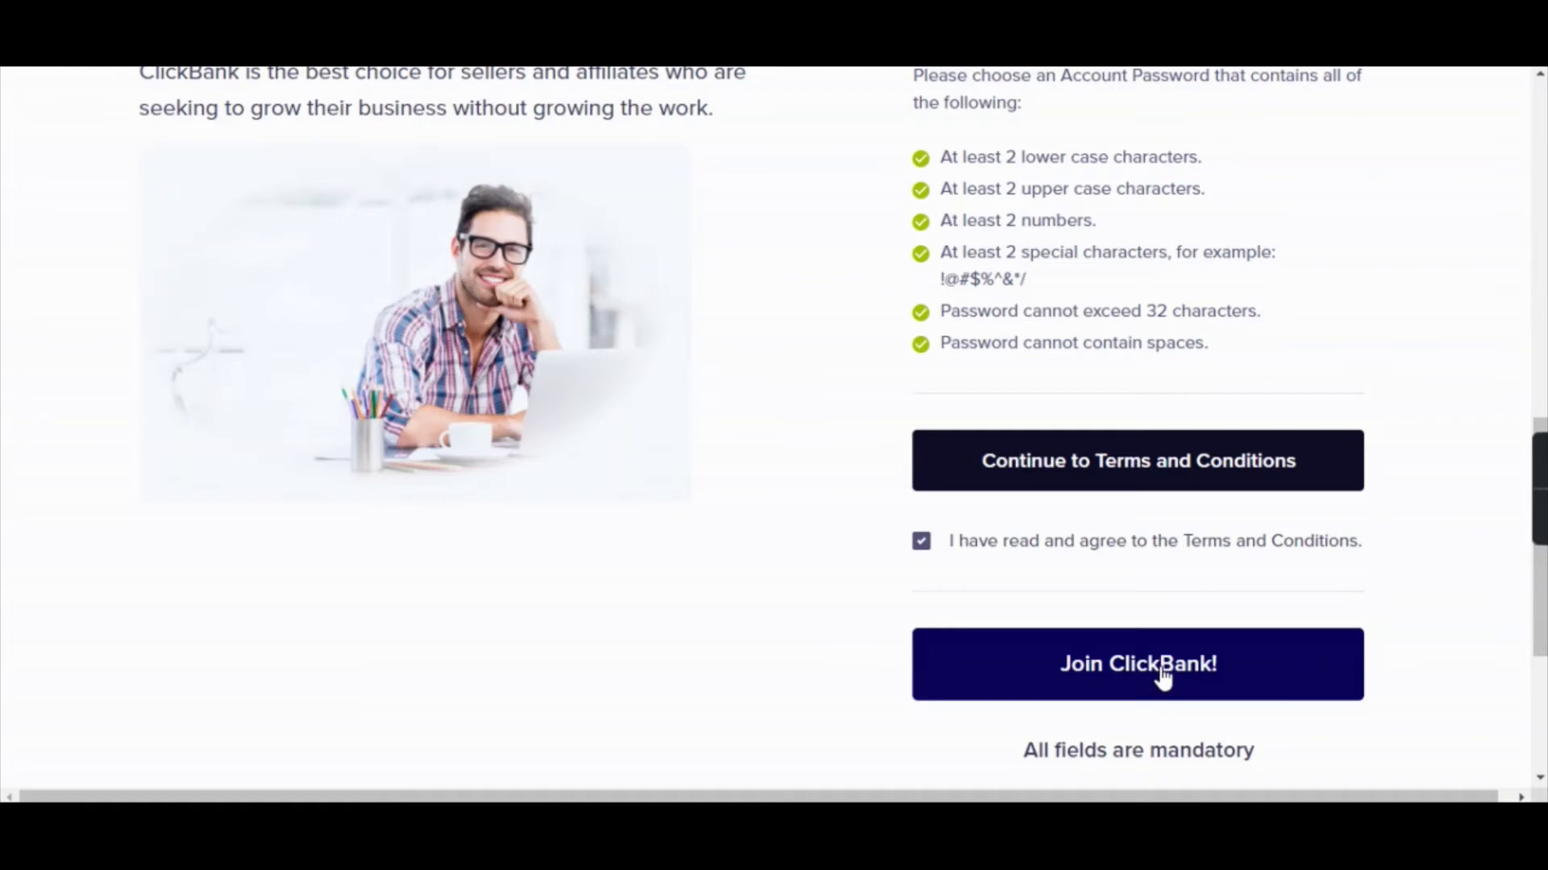
Step: Submit the completed sign-up form to join ClickBank and accept the offer of 7 days of free affiliate marketing courses
scroll(1162, 677, down, 1)
click(1145, 576)
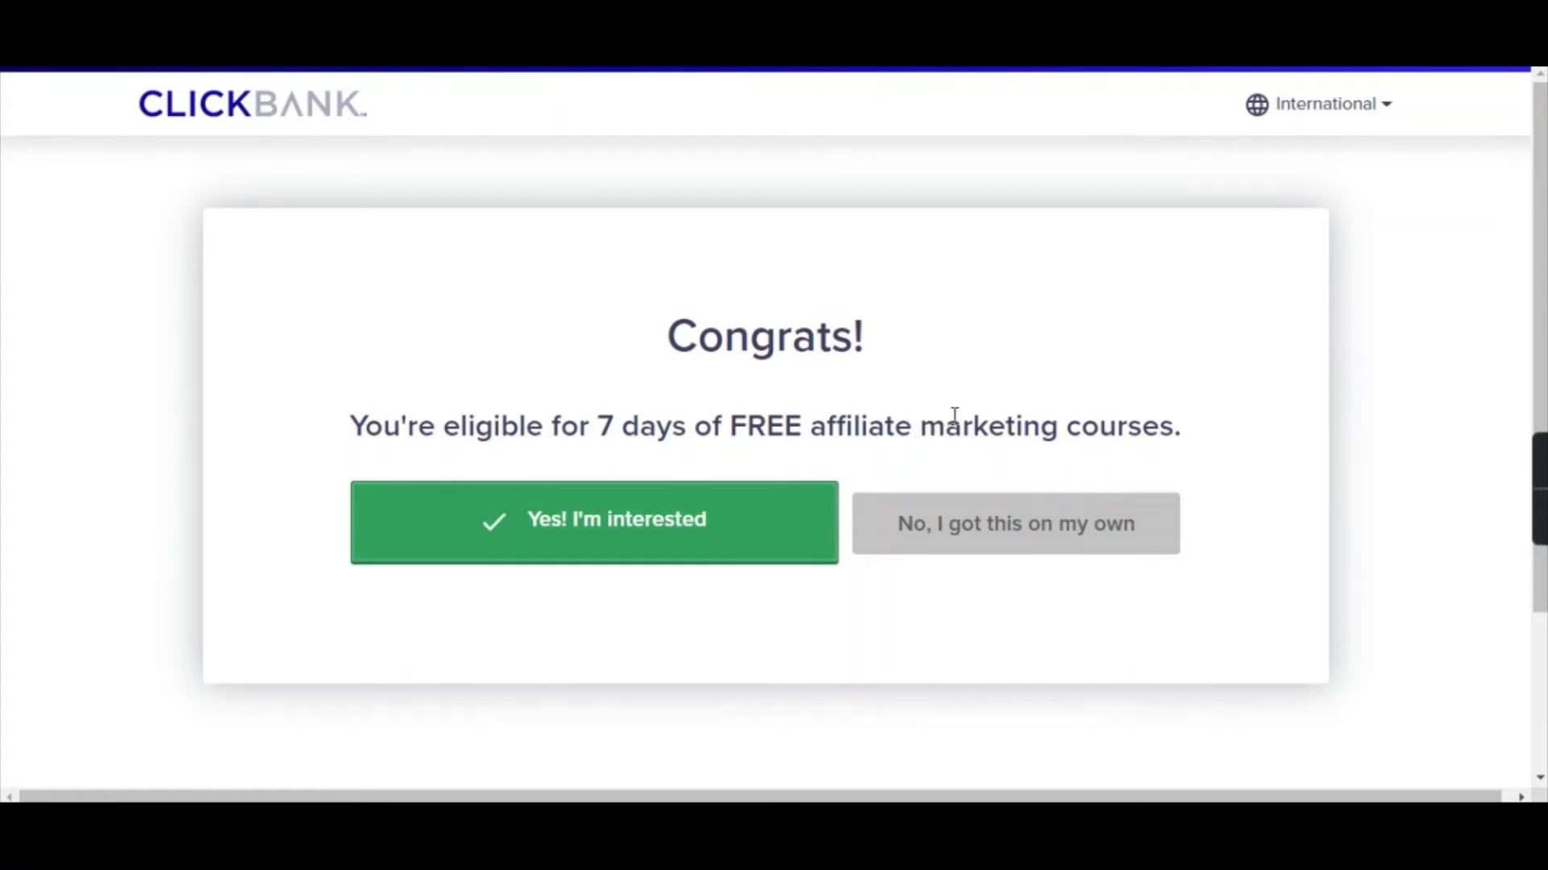
click(606, 537)
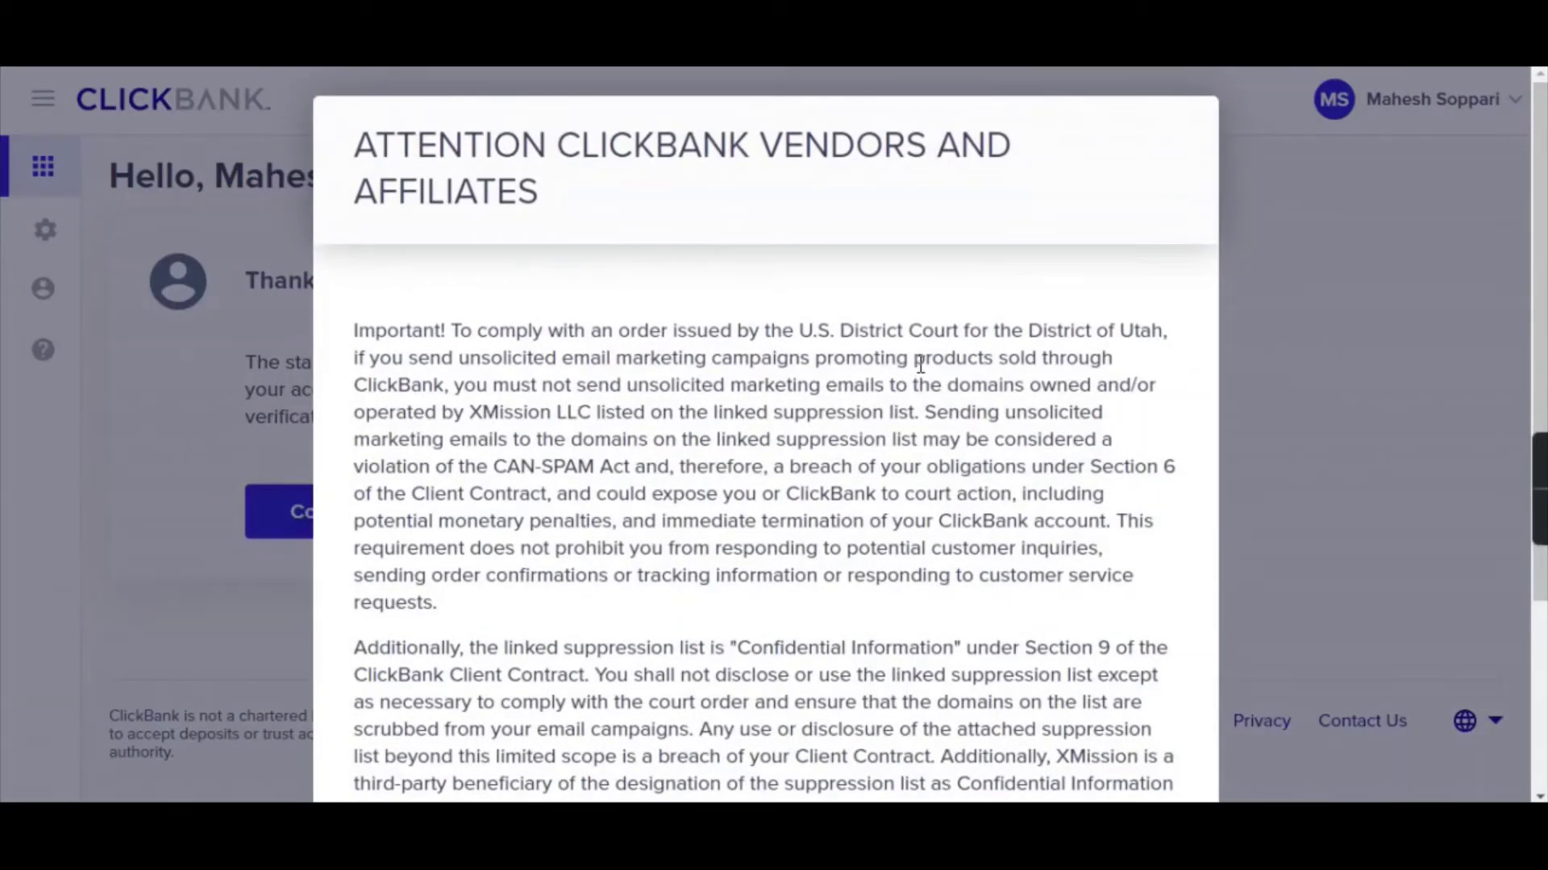
Step: Review the notice to ClickBank vendors and affiliates, and accept it by downloading the suppression list
scroll(884, 377, down, 3)
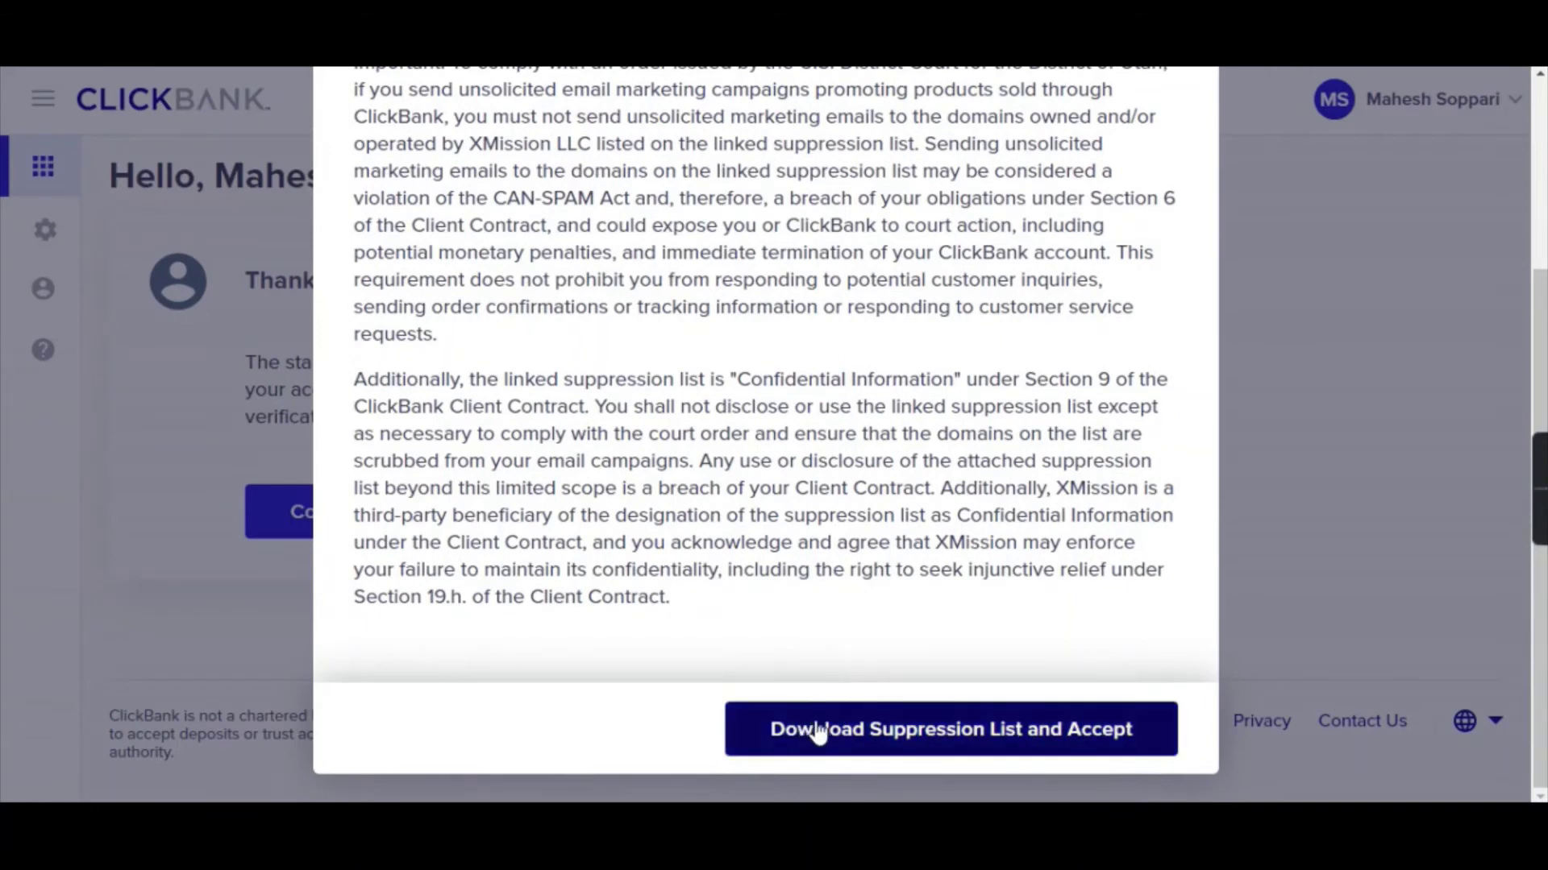
scroll(1117, 761, up, 3)
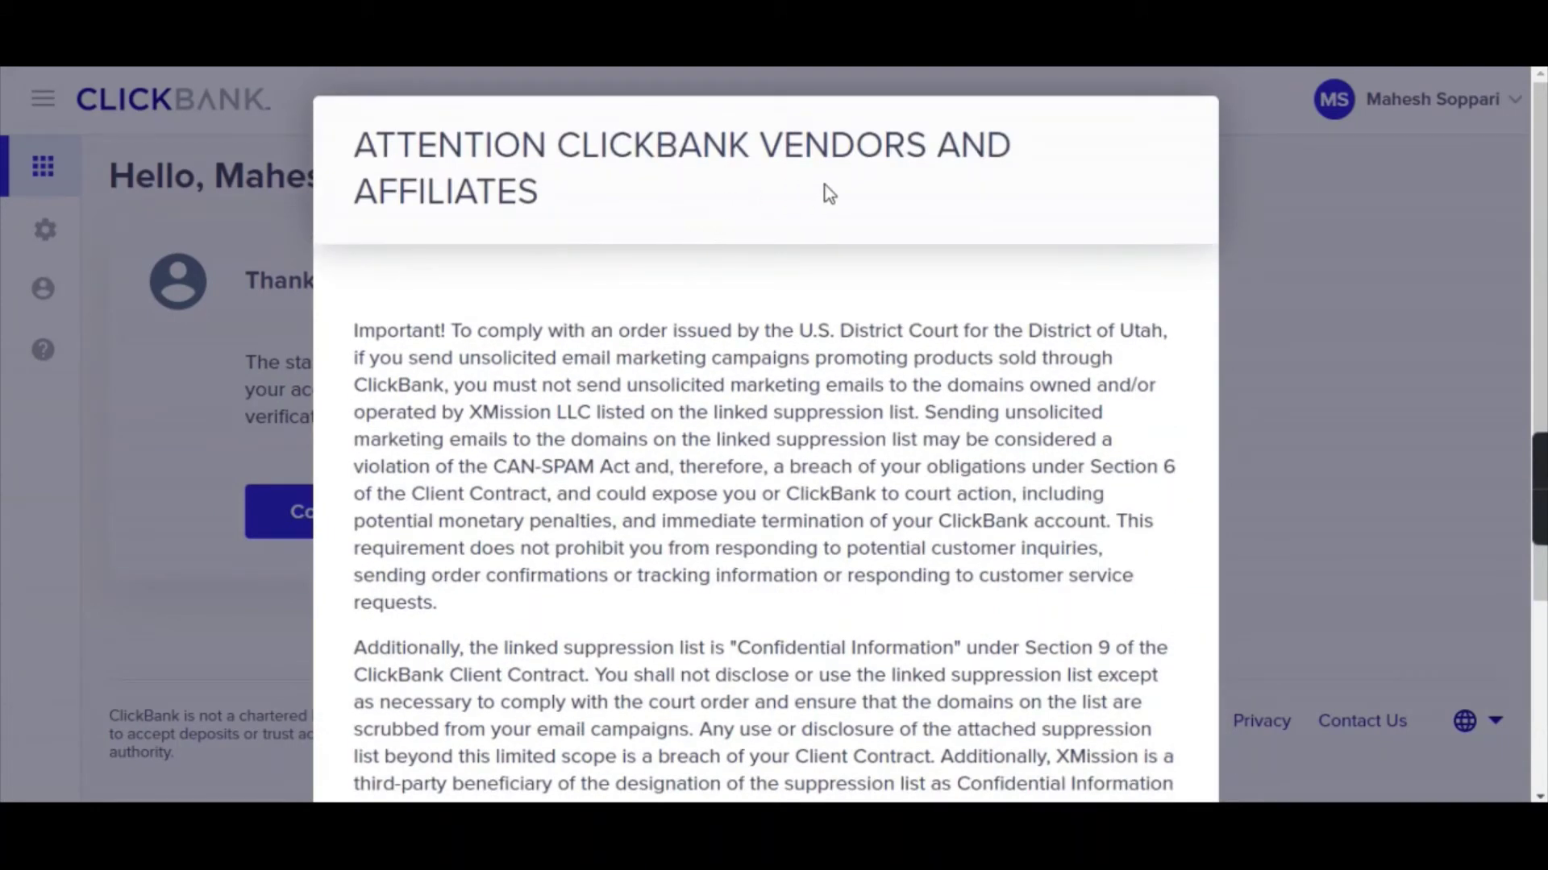
scroll(564, 242, down, 3)
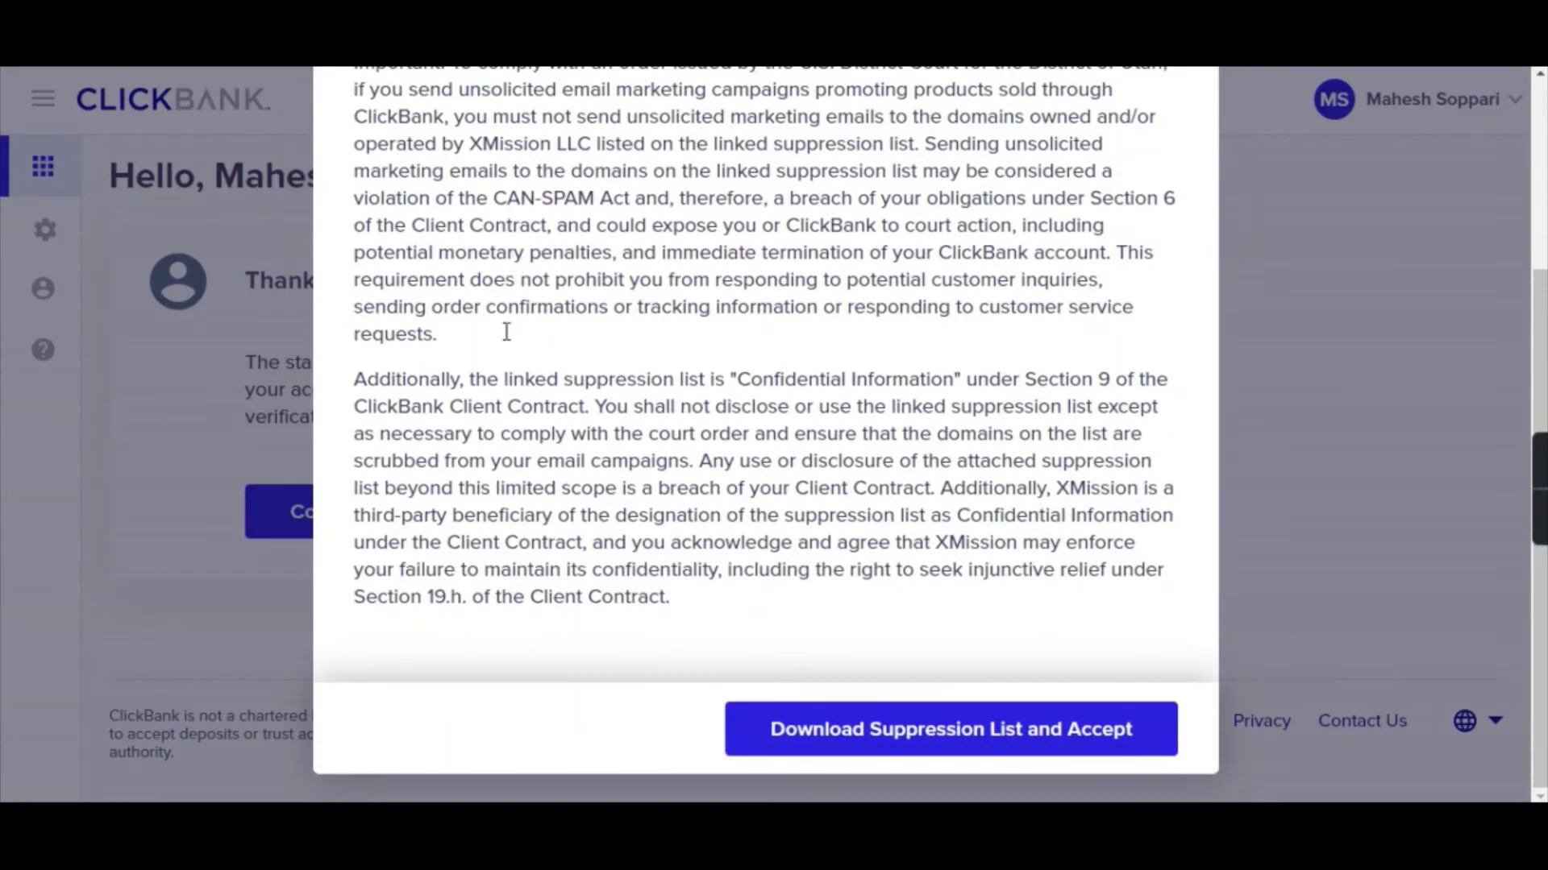
click(985, 736)
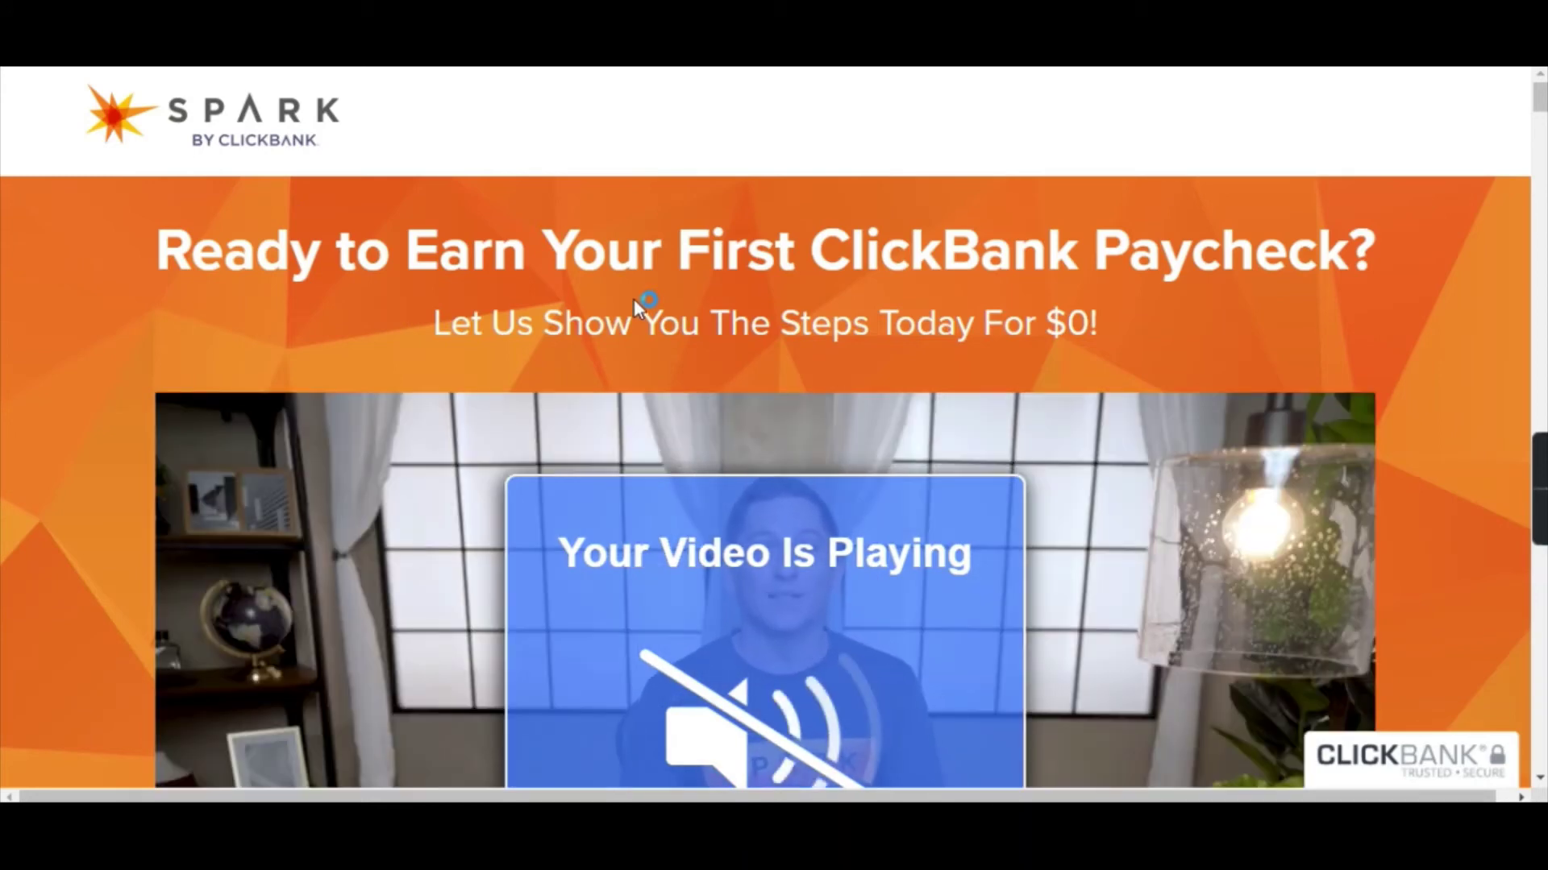
Step: Look over the Spark by ClickBank page about earning a first ClickBank paycheck
scroll(758, 397, down, 1)
scroll(846, 447, down, 3)
scroll(877, 443, up, 4)
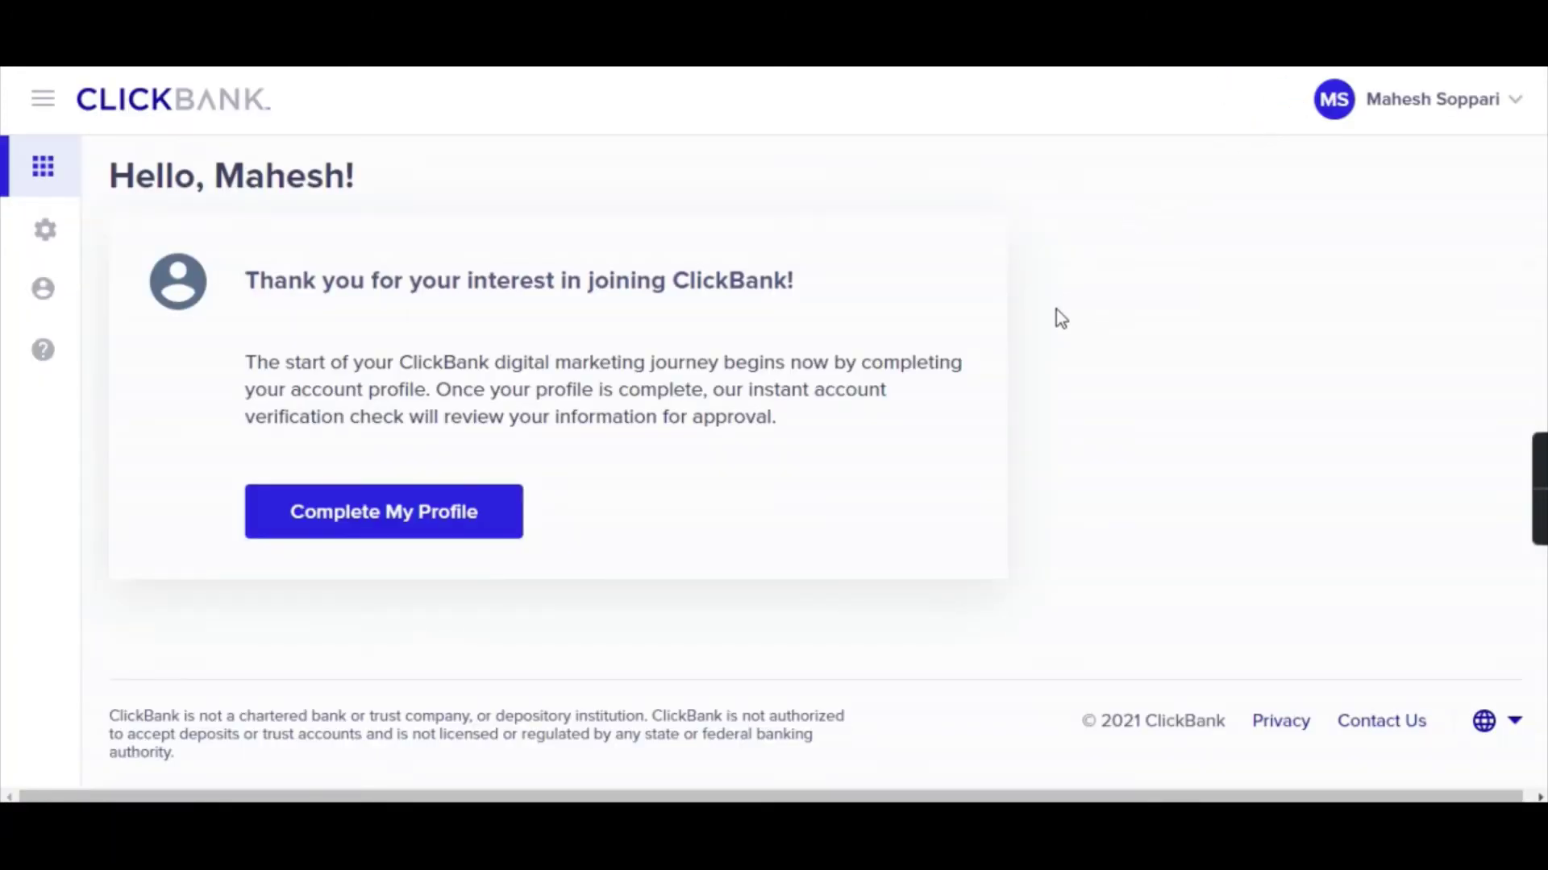
Step: Complete the account profile with Promote products as an affiliate and $0 - $25K annual revenue, and save it
click(405, 533)
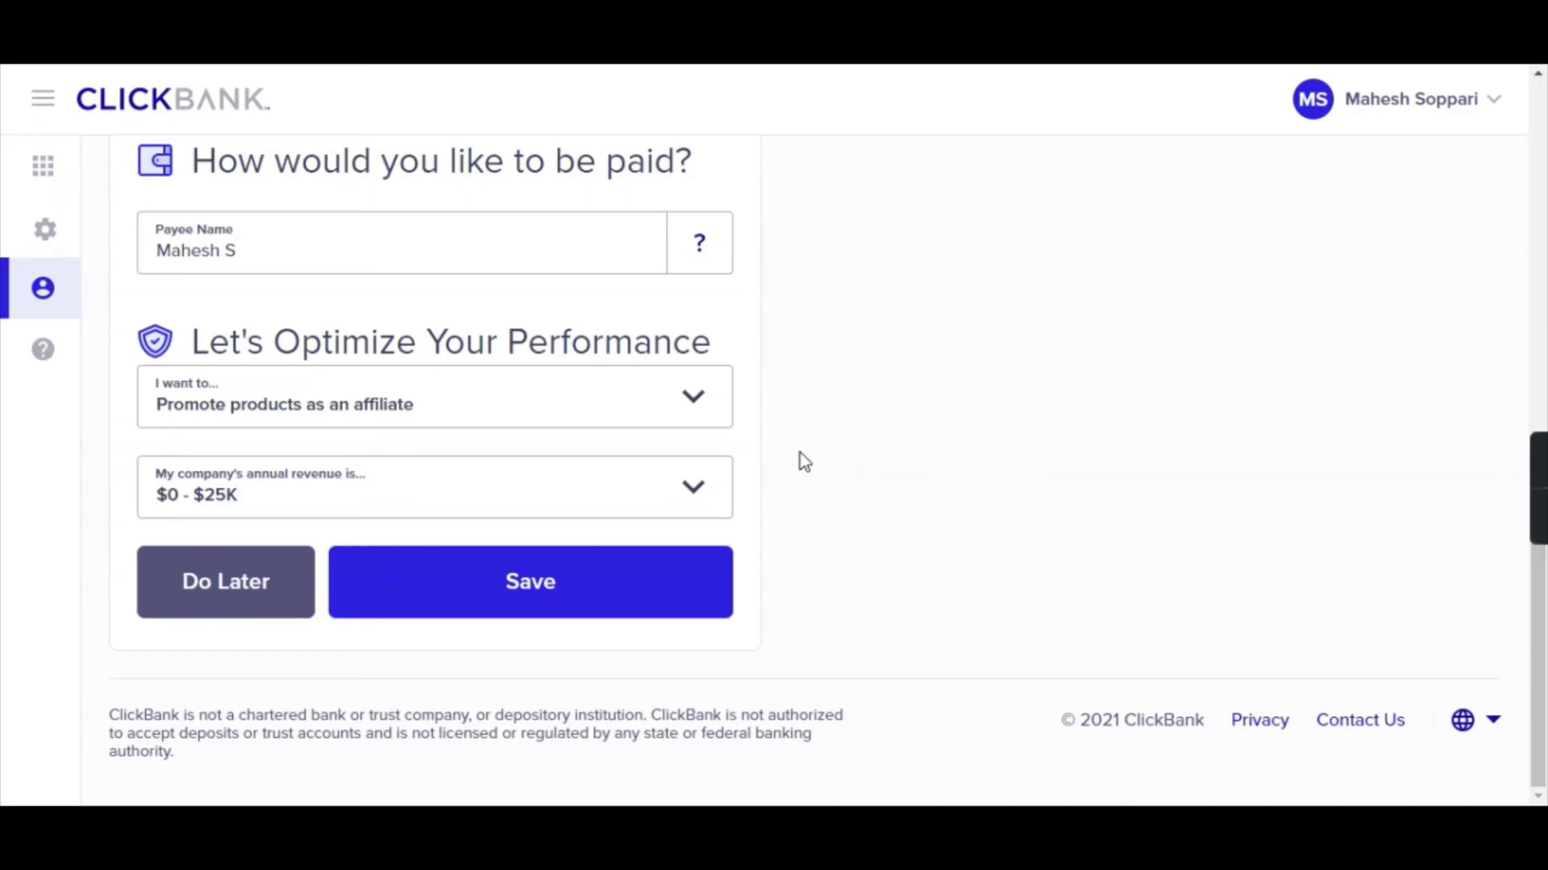
click(515, 615)
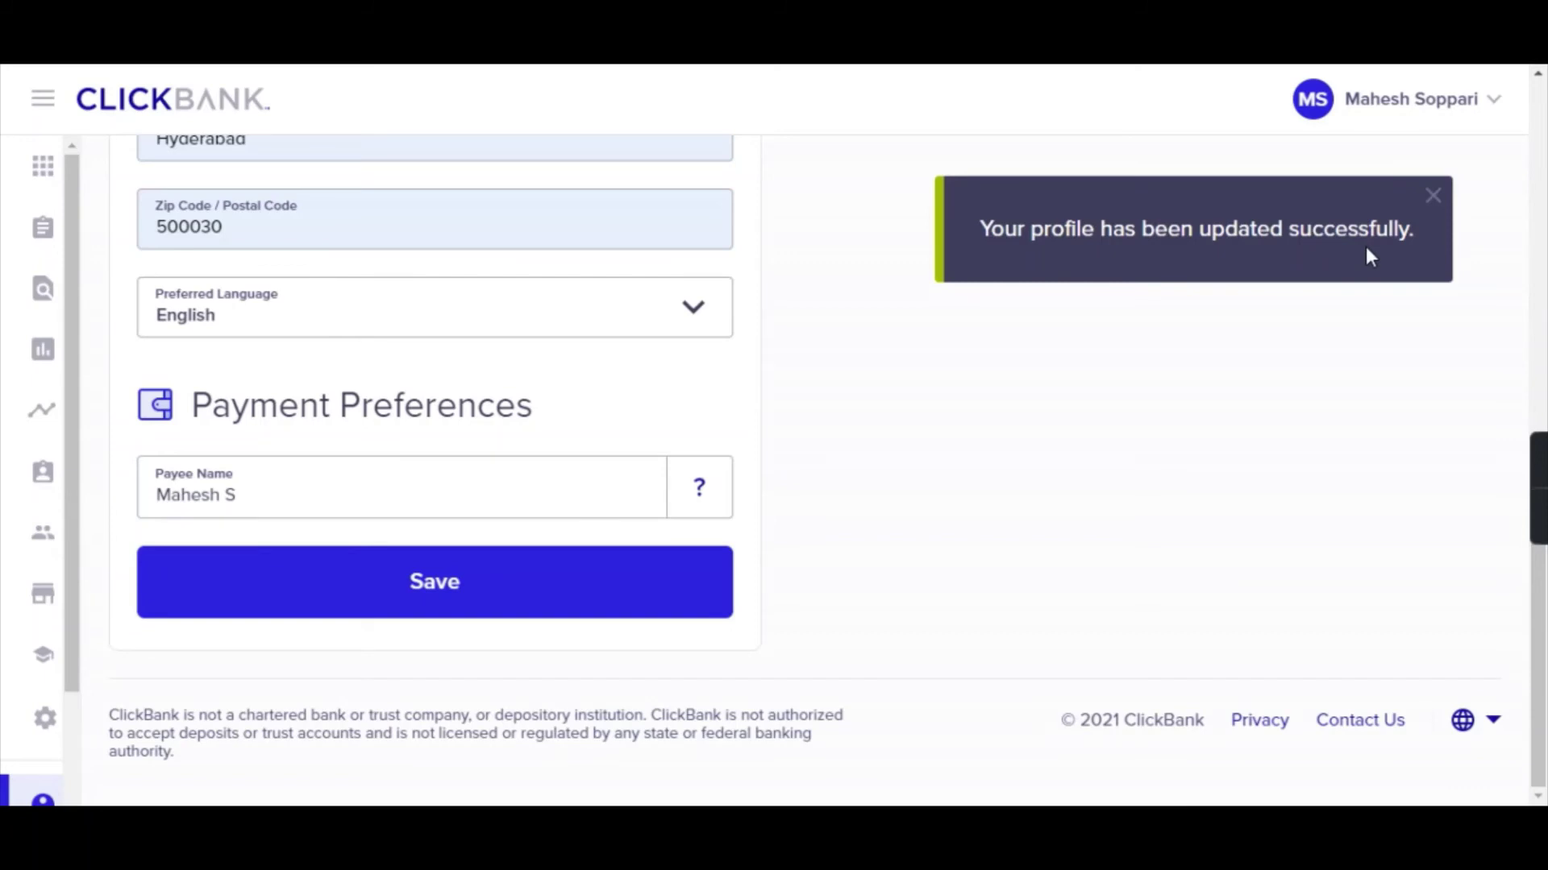
click(448, 613)
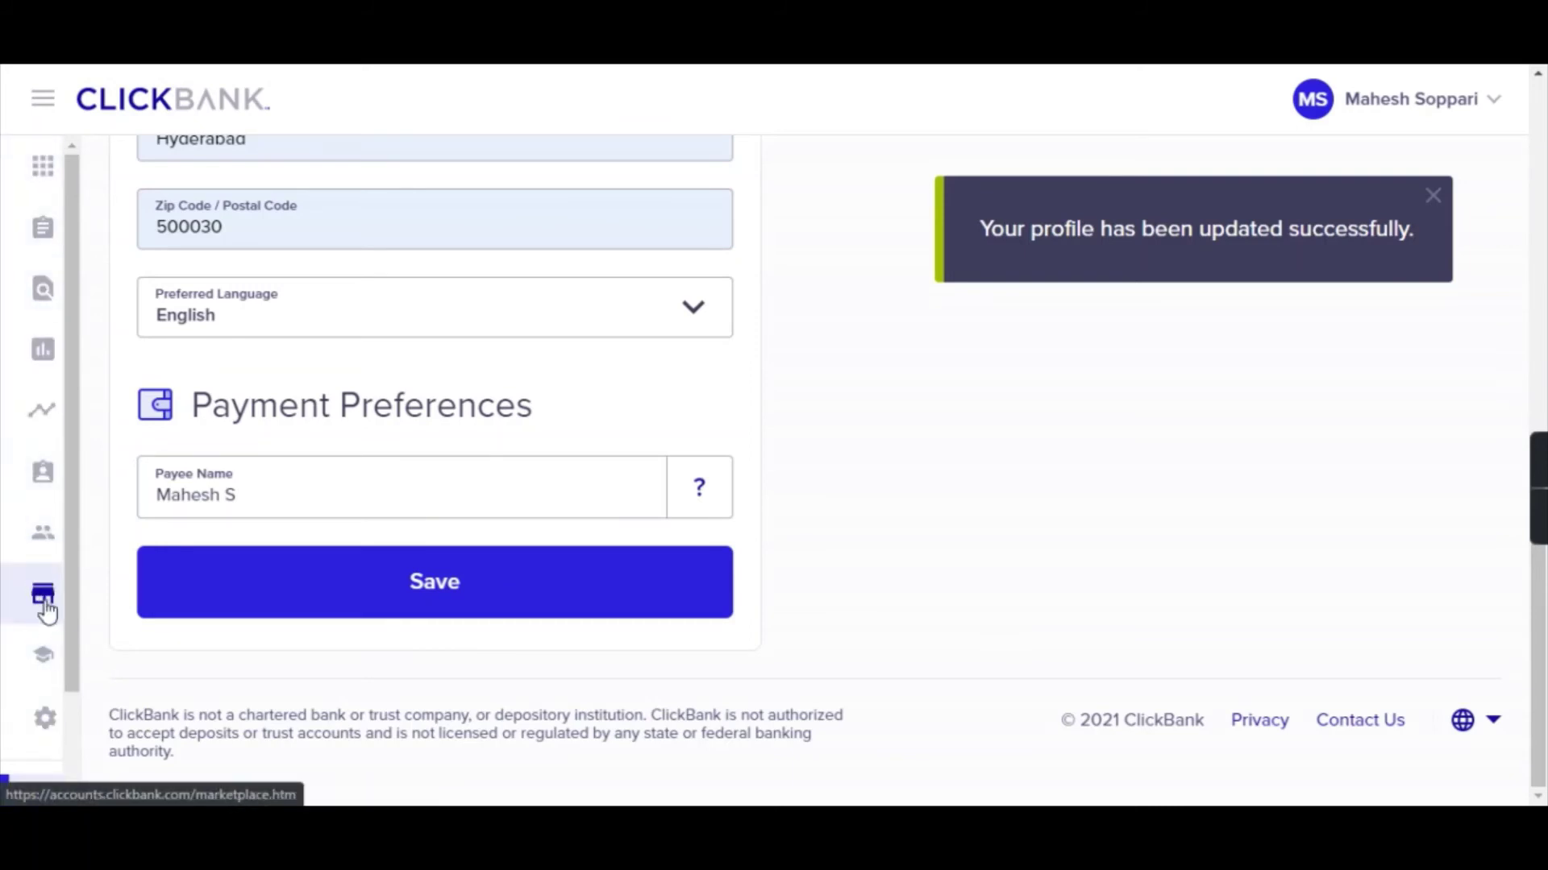
click(42, 550)
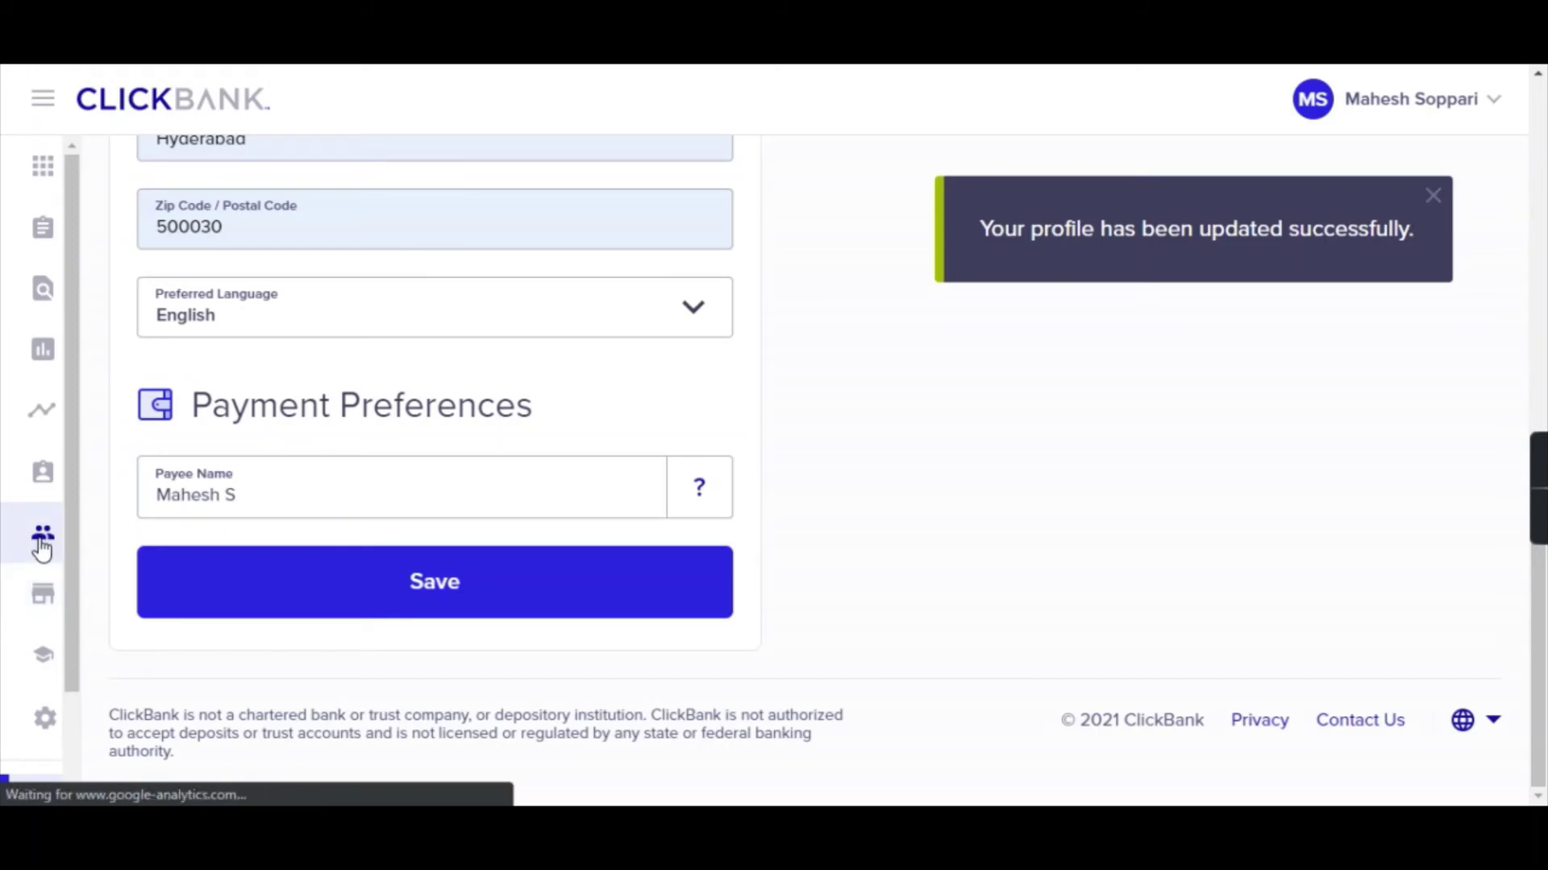
Step: Go from the saved profile to the dashboard and choose to sign up for an account as a new seller or promoter
scroll(45, 182, up, 2)
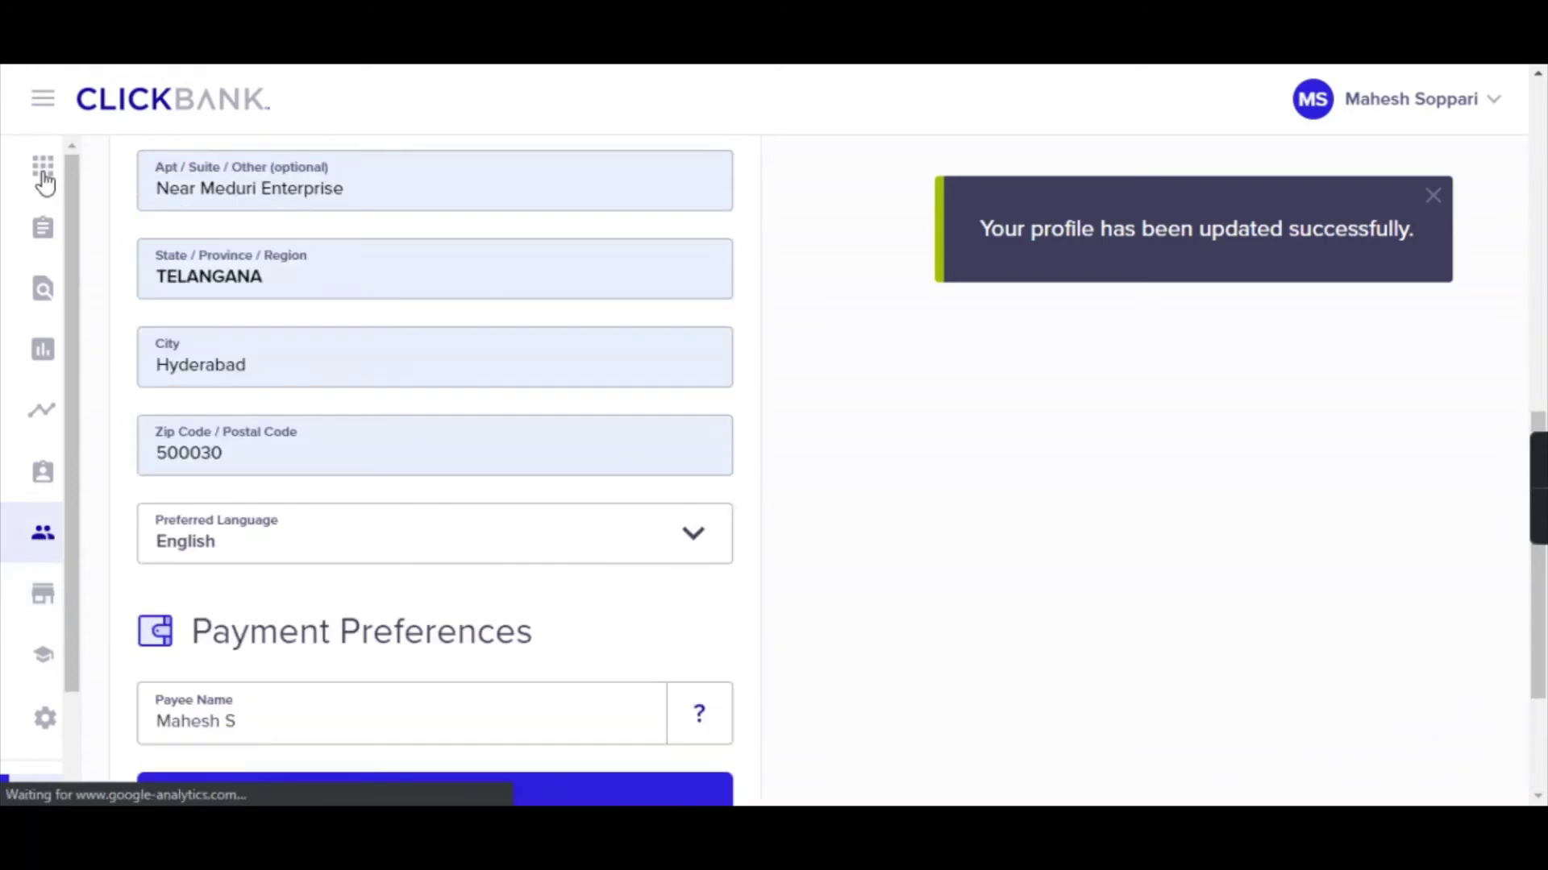
scroll(878, 364, down, 2)
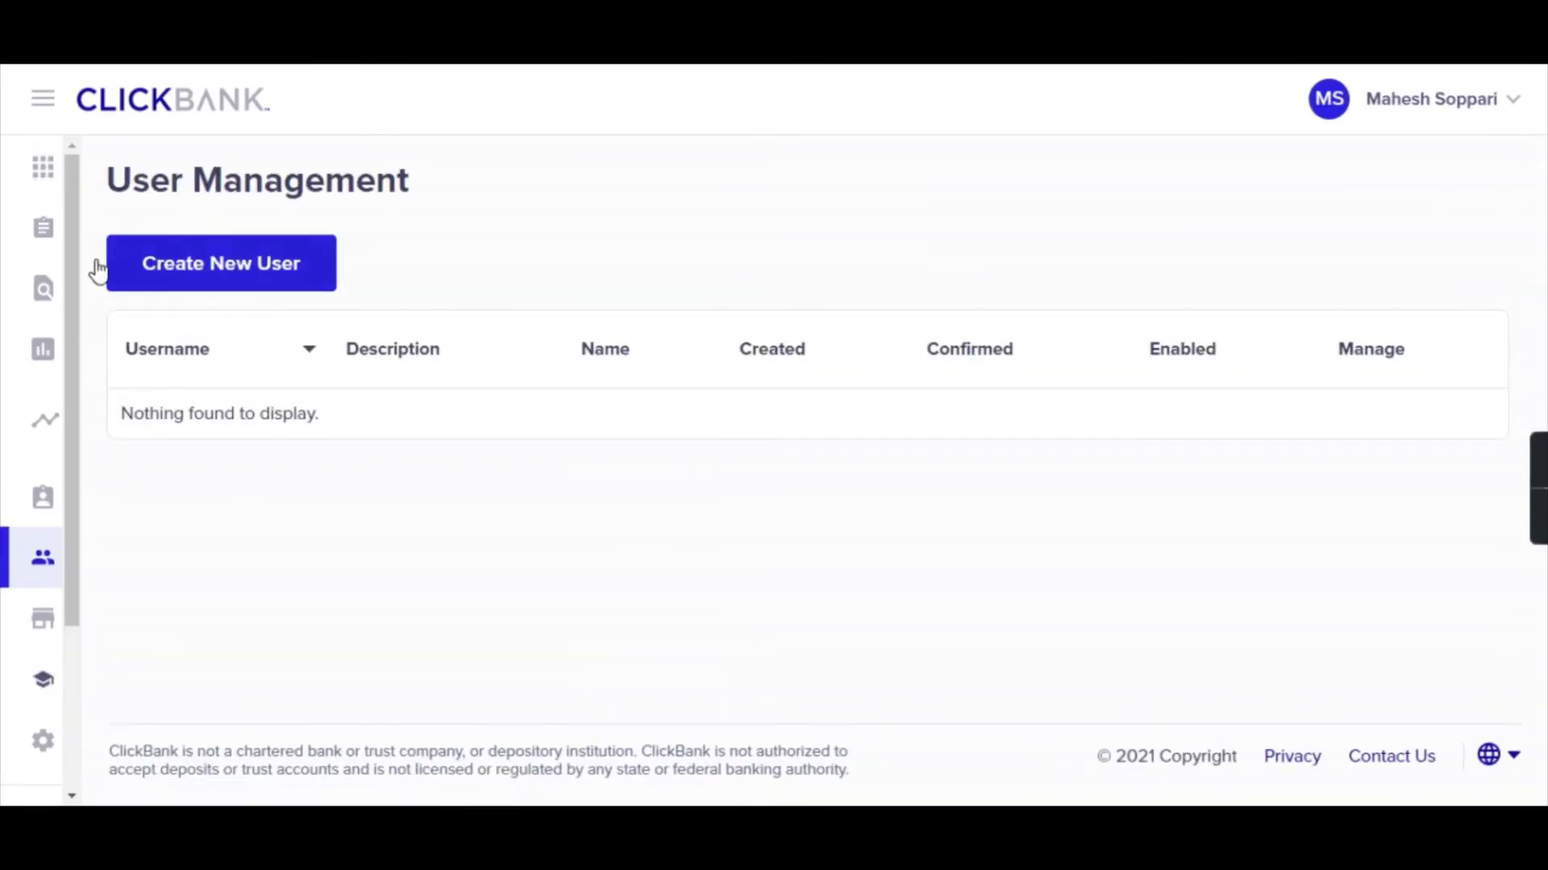
click(38, 187)
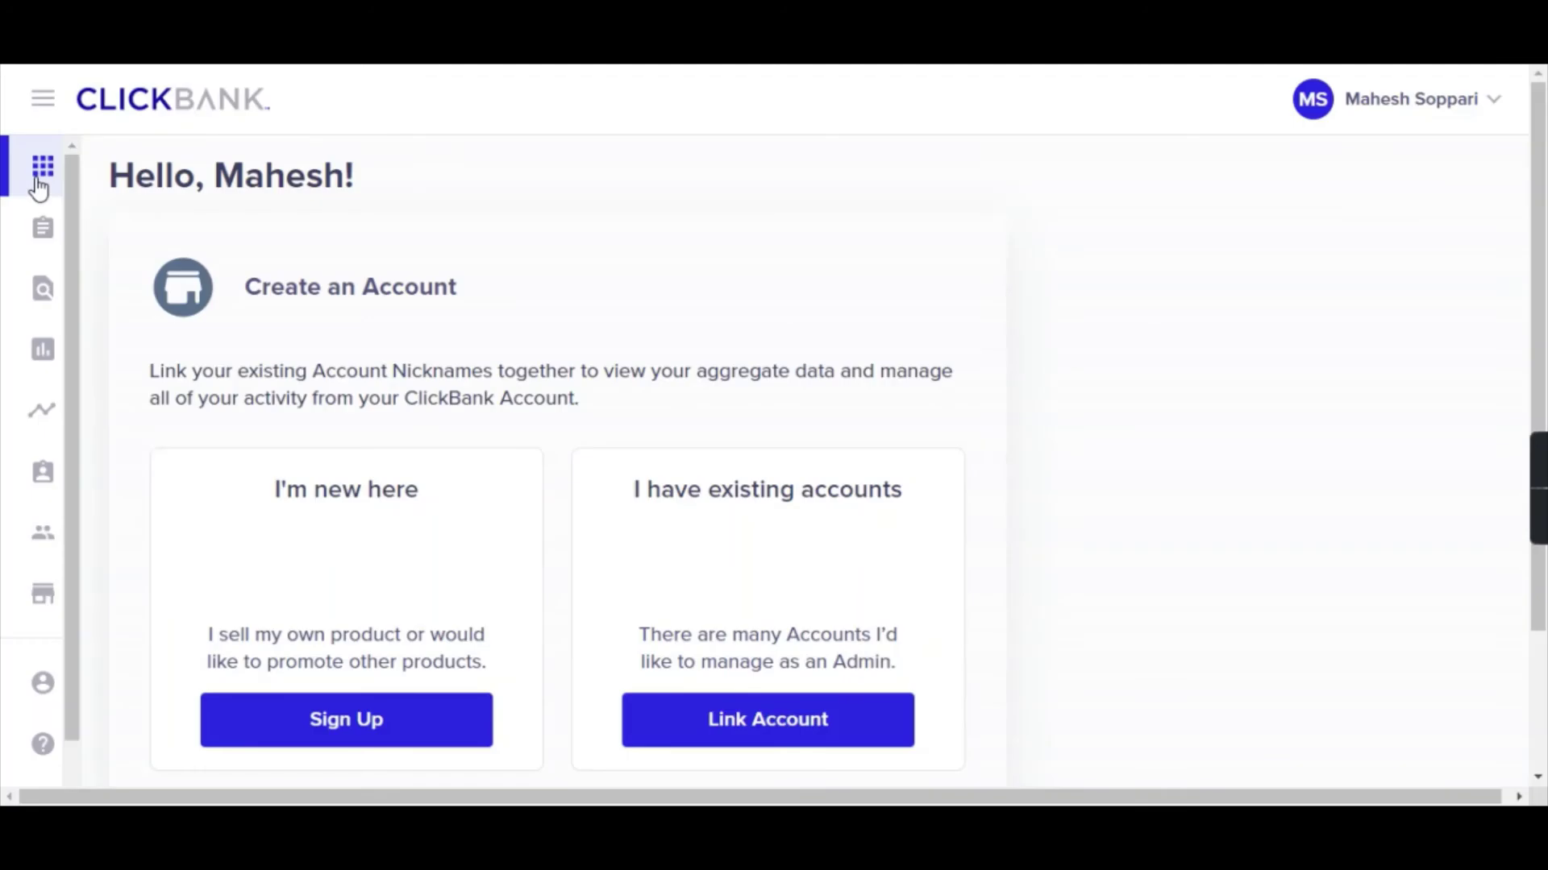
scroll(412, 370, down, 3)
scroll(413, 370, up, 3)
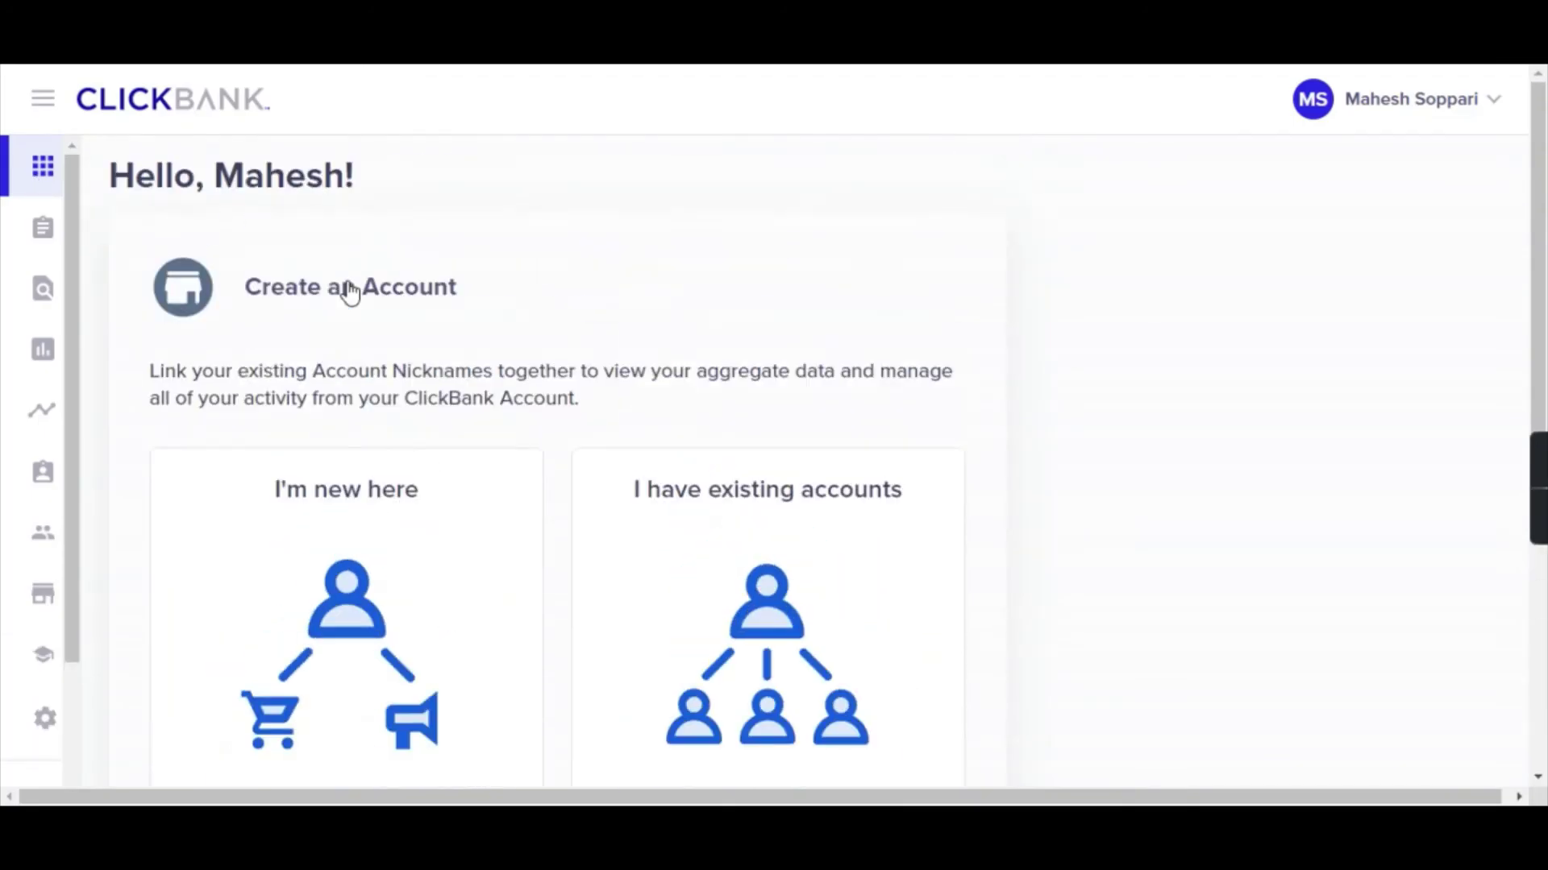
scroll(393, 323, down, 5)
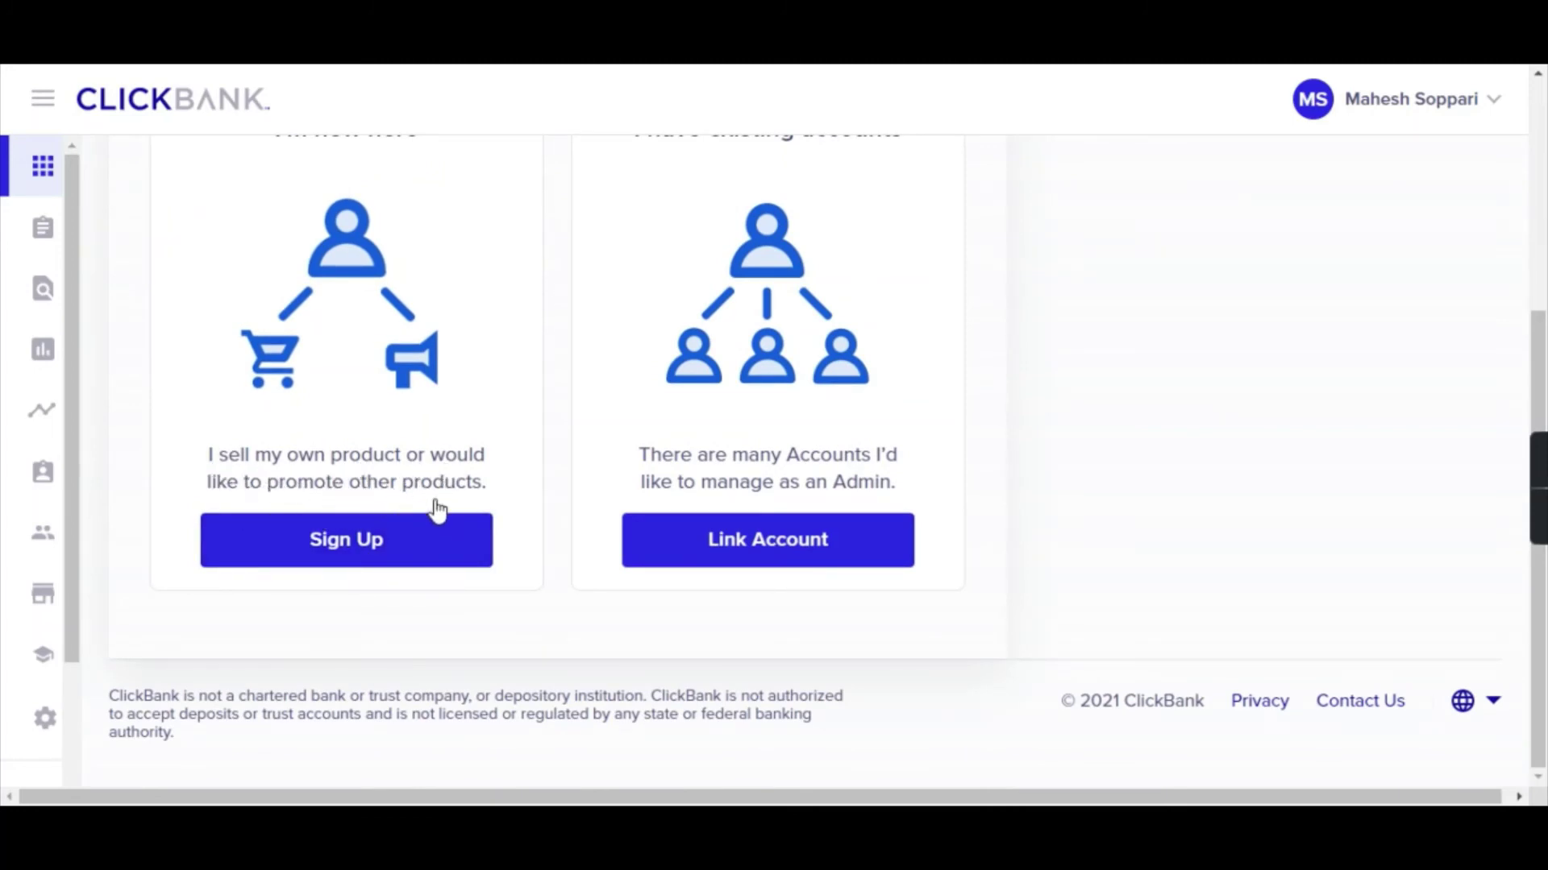
click(348, 551)
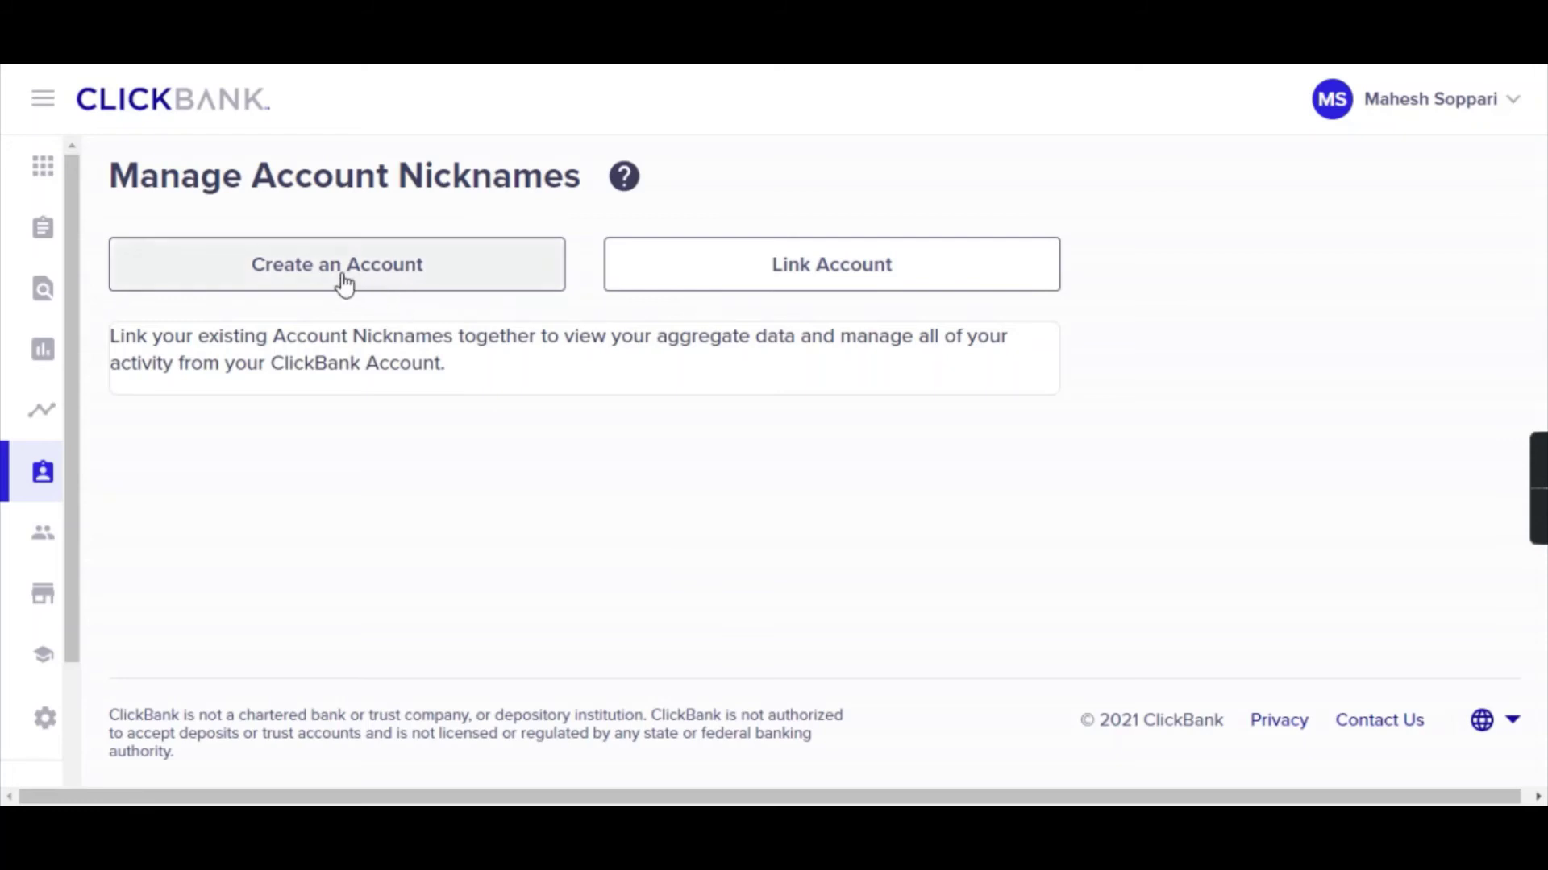
Step: Create an account of type Affiliate (Promote products) with a unique lowercase account nickname
click(342, 279)
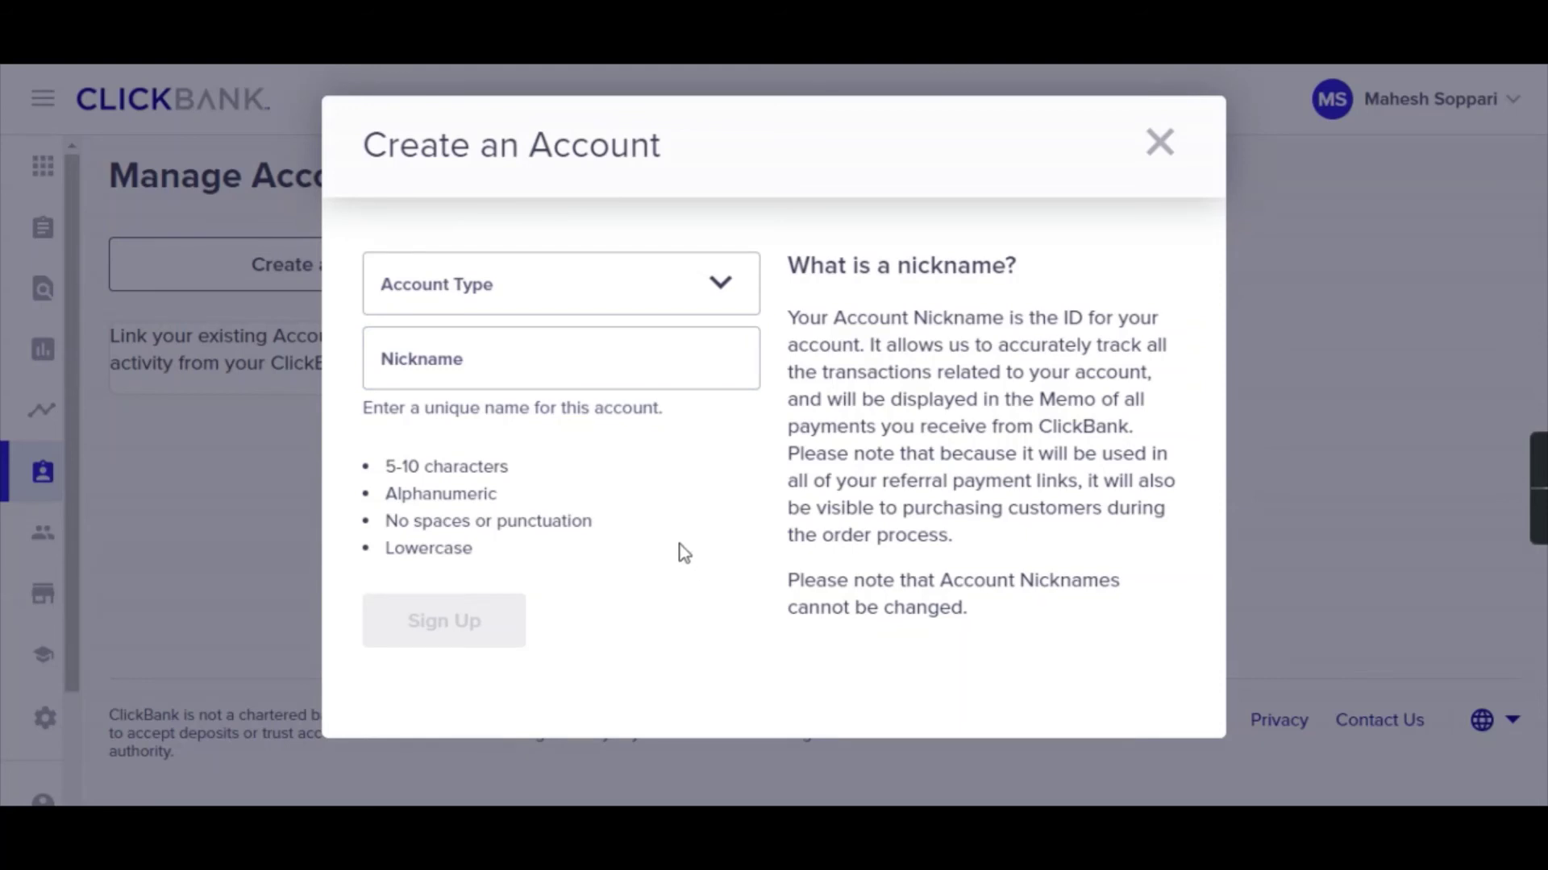
click(666, 366)
text(maheshaffi)
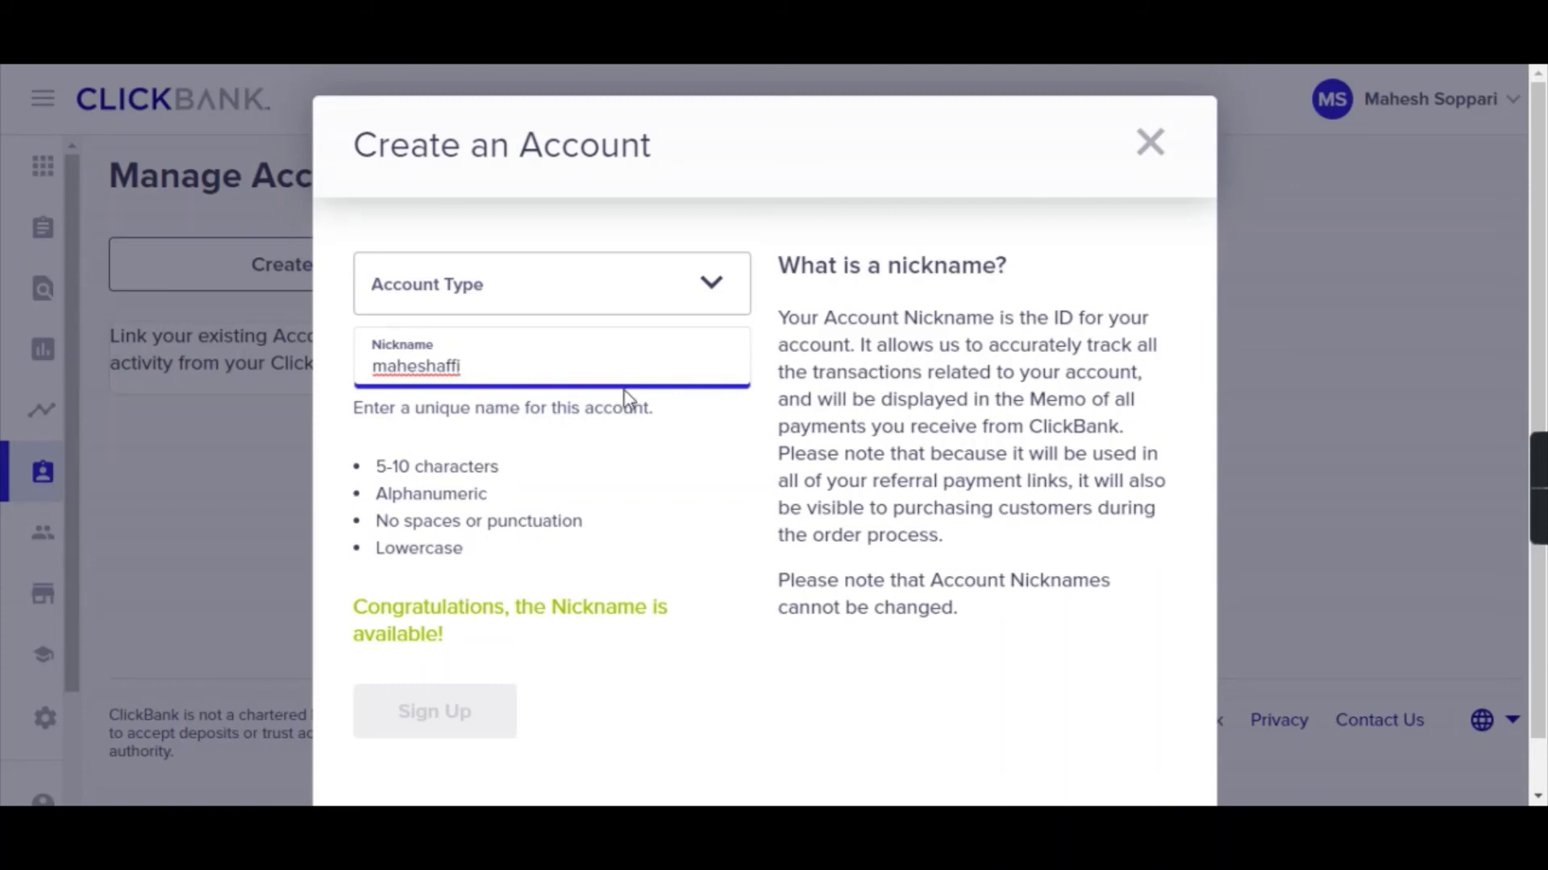
scroll(629, 397, down, 1)
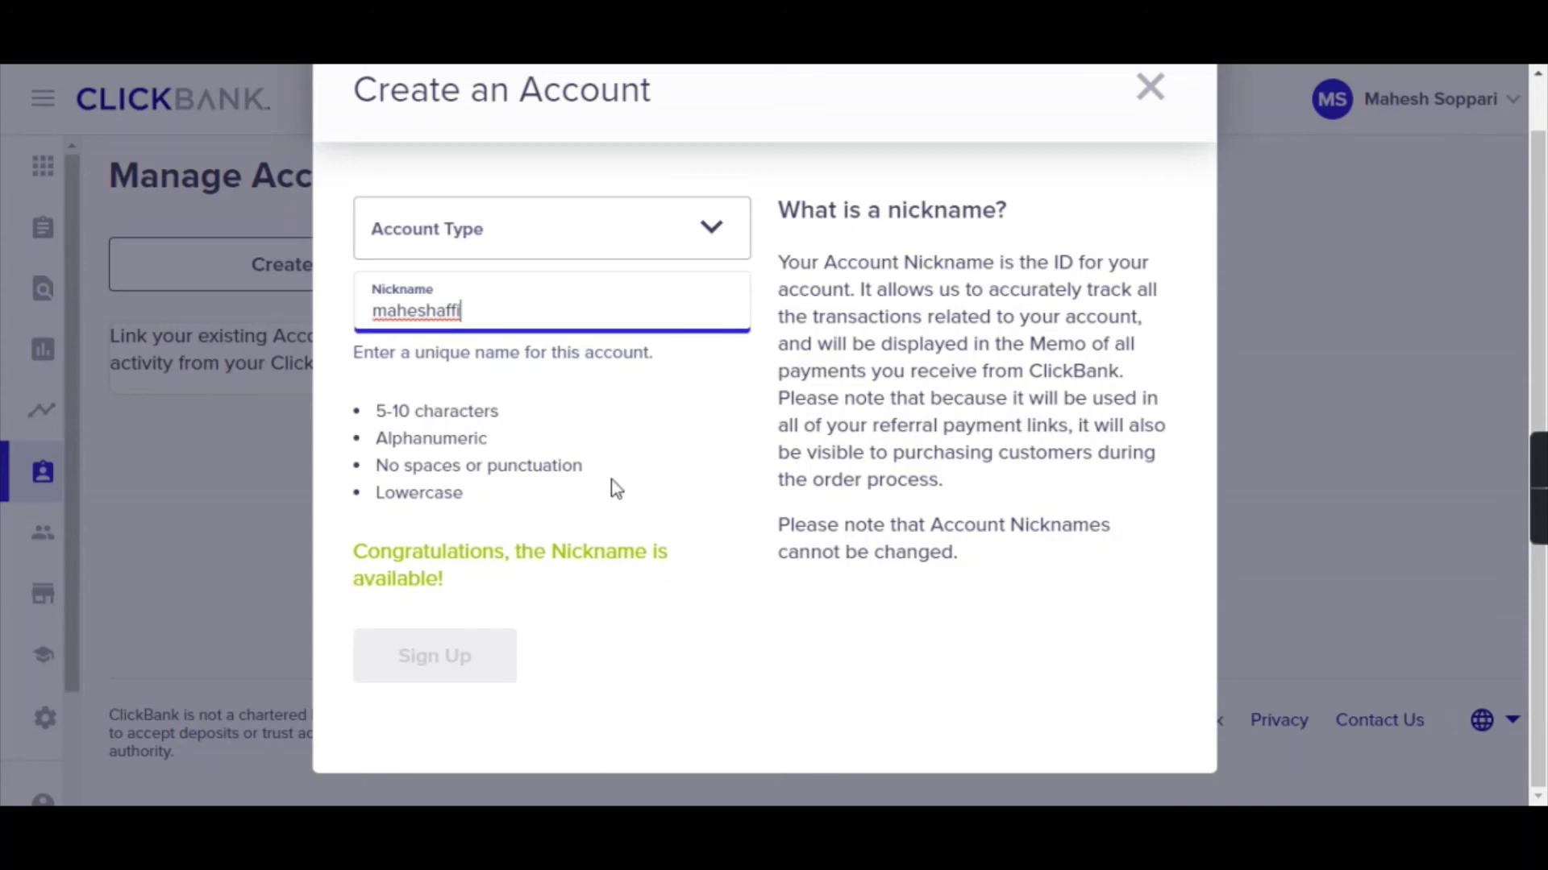
click(629, 451)
click(698, 242)
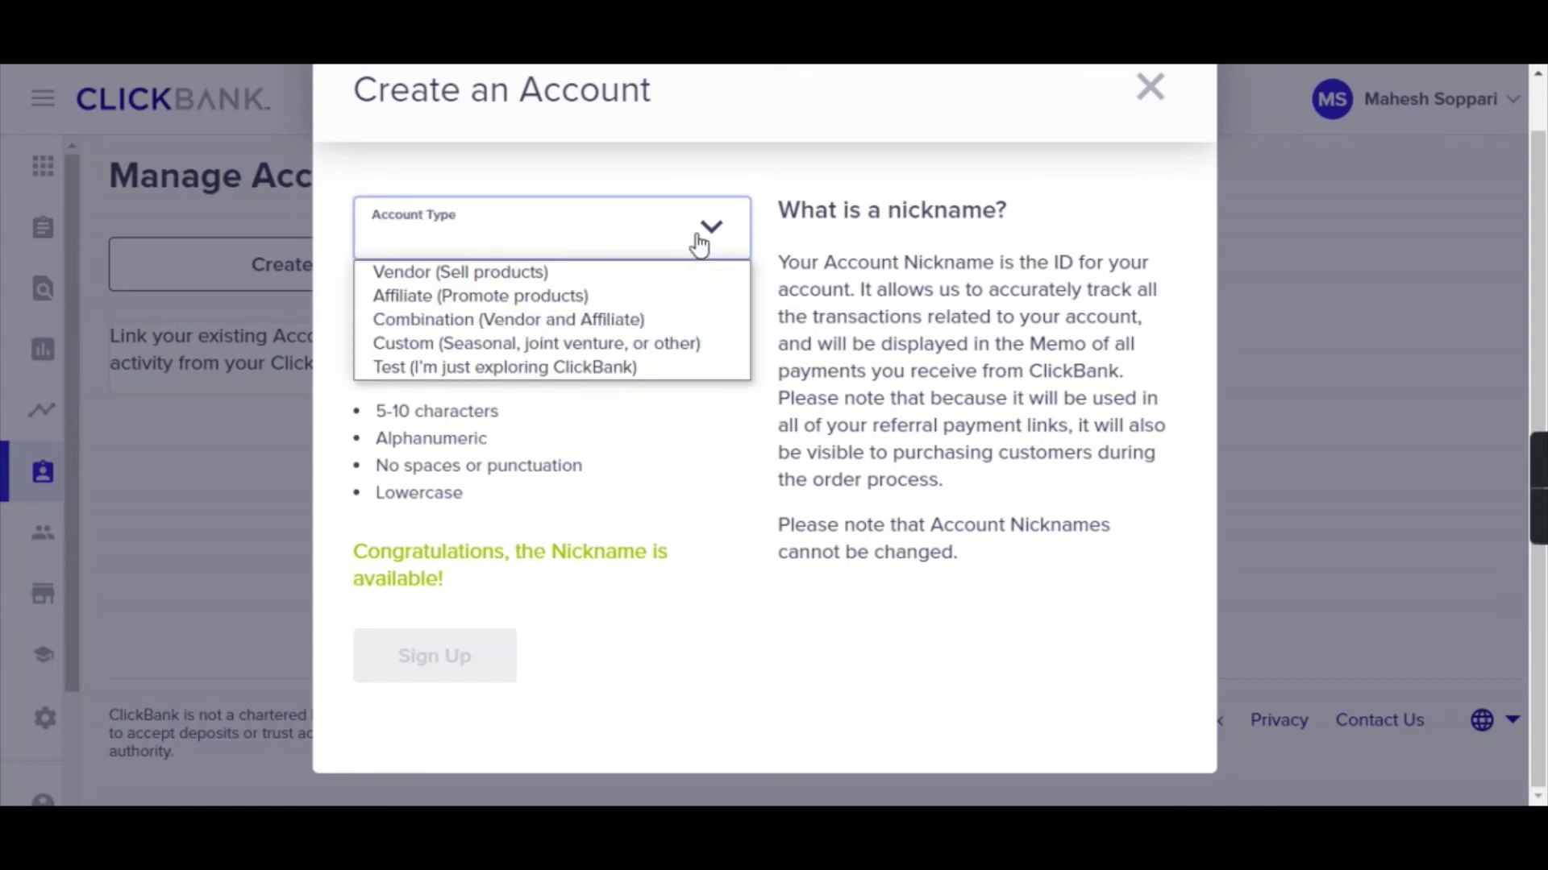
click(434, 299)
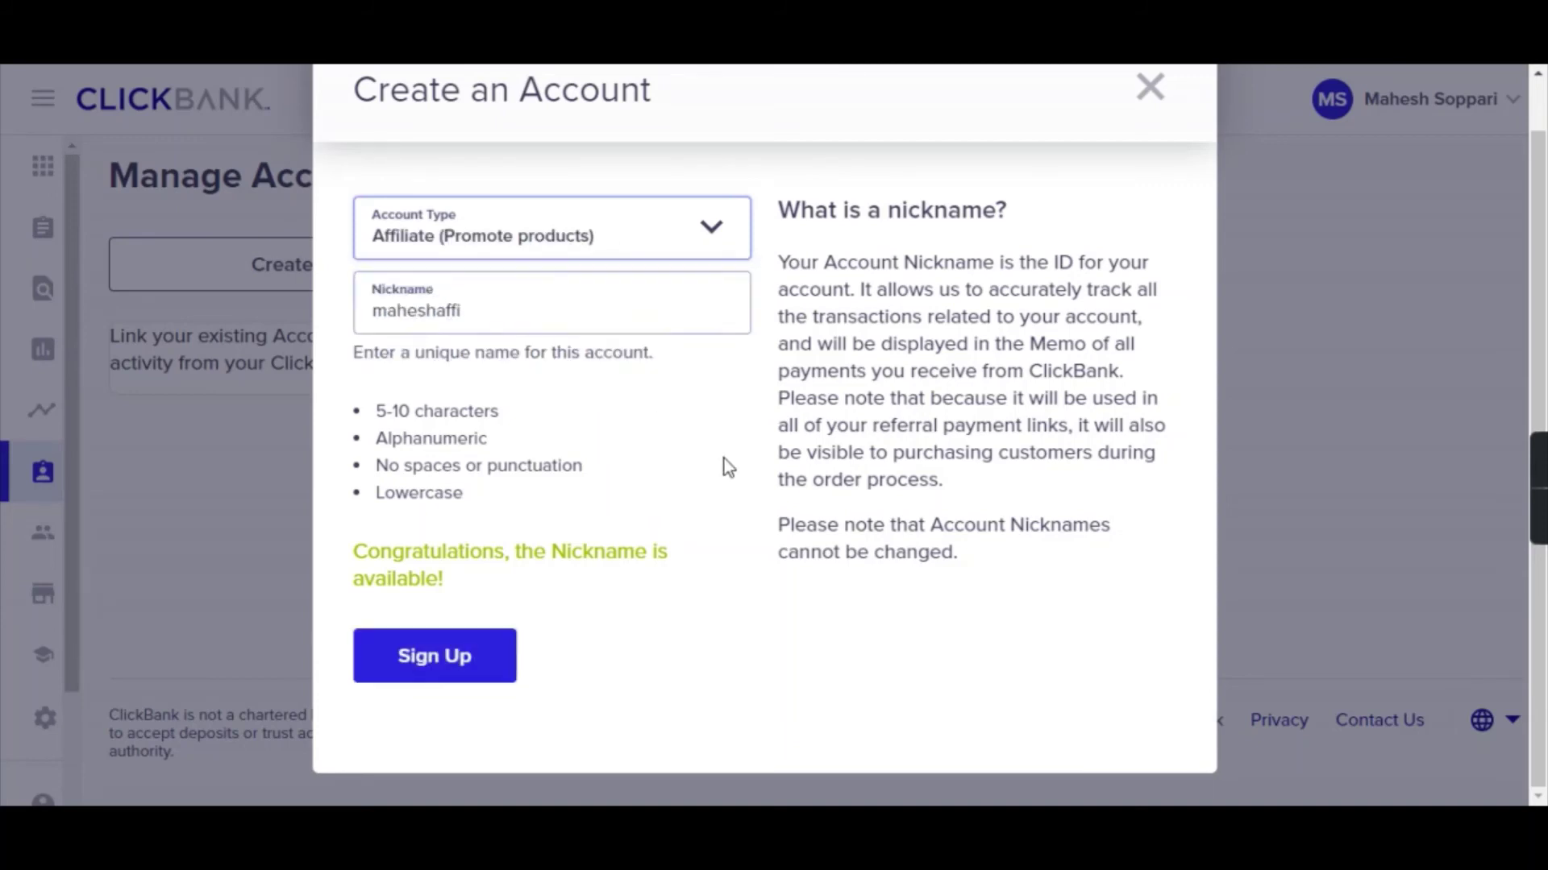
click(421, 661)
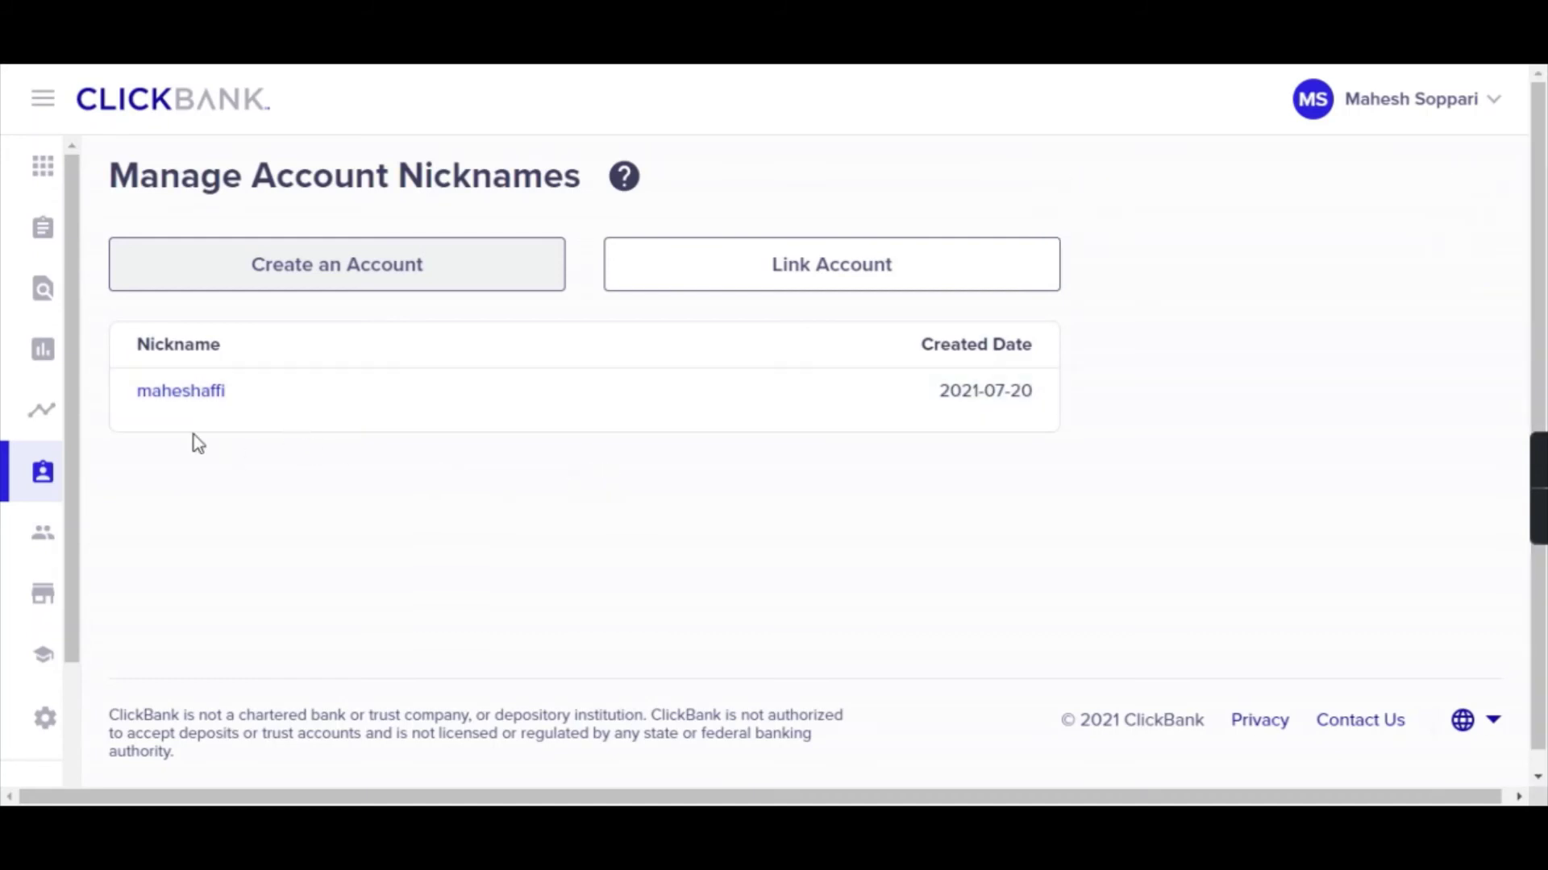
Step: Open the affiliate Marketplace and list its products by running a search without a keyword
click(37, 610)
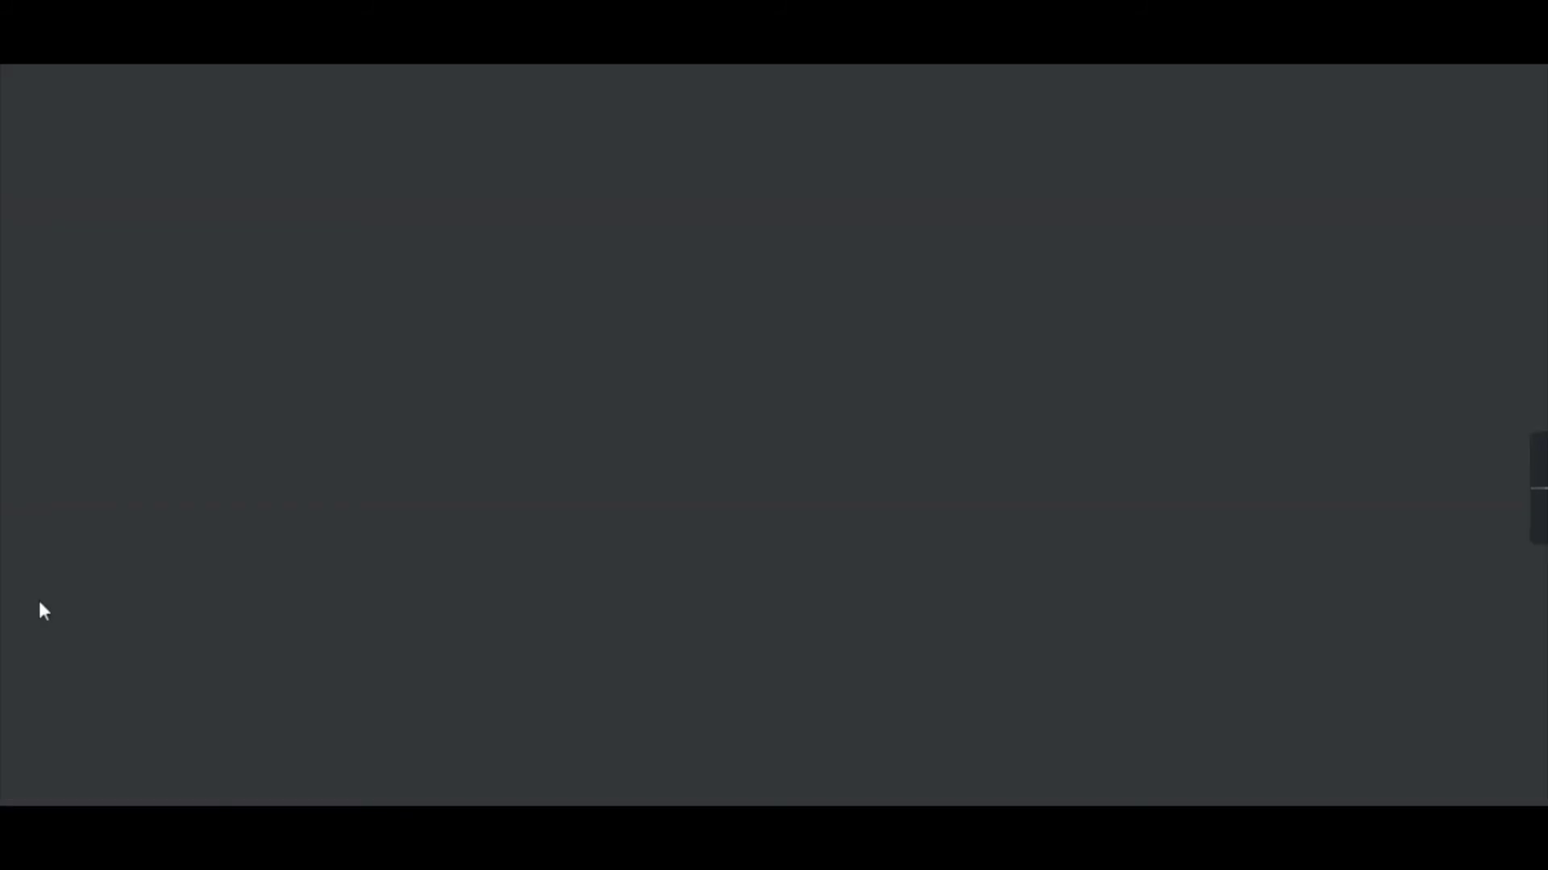
scroll(410, 363, down, 2)
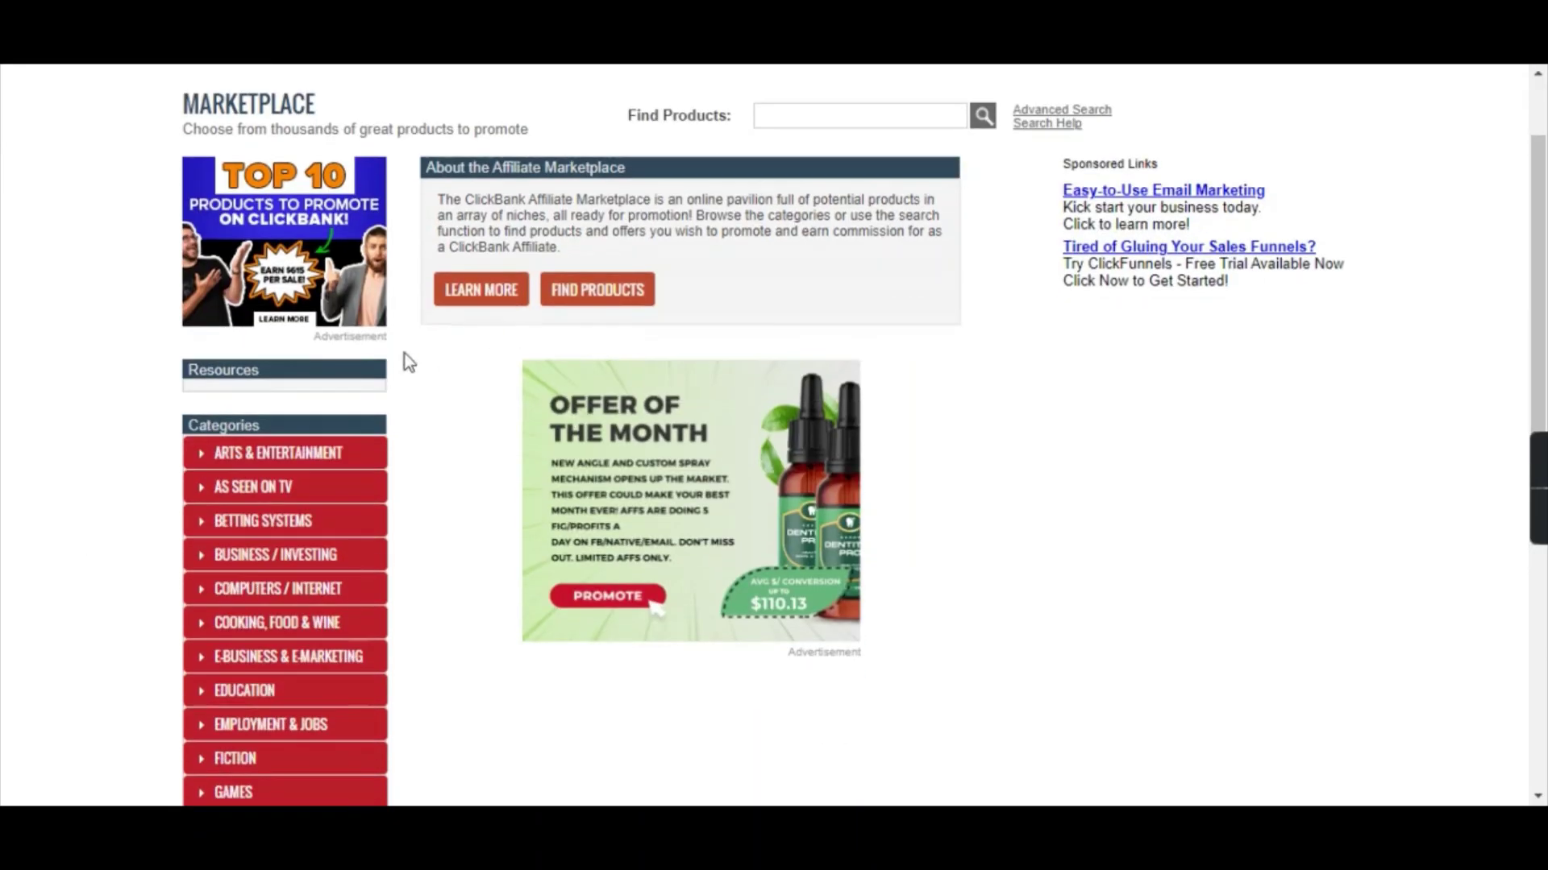
scroll(784, 733, up, 2)
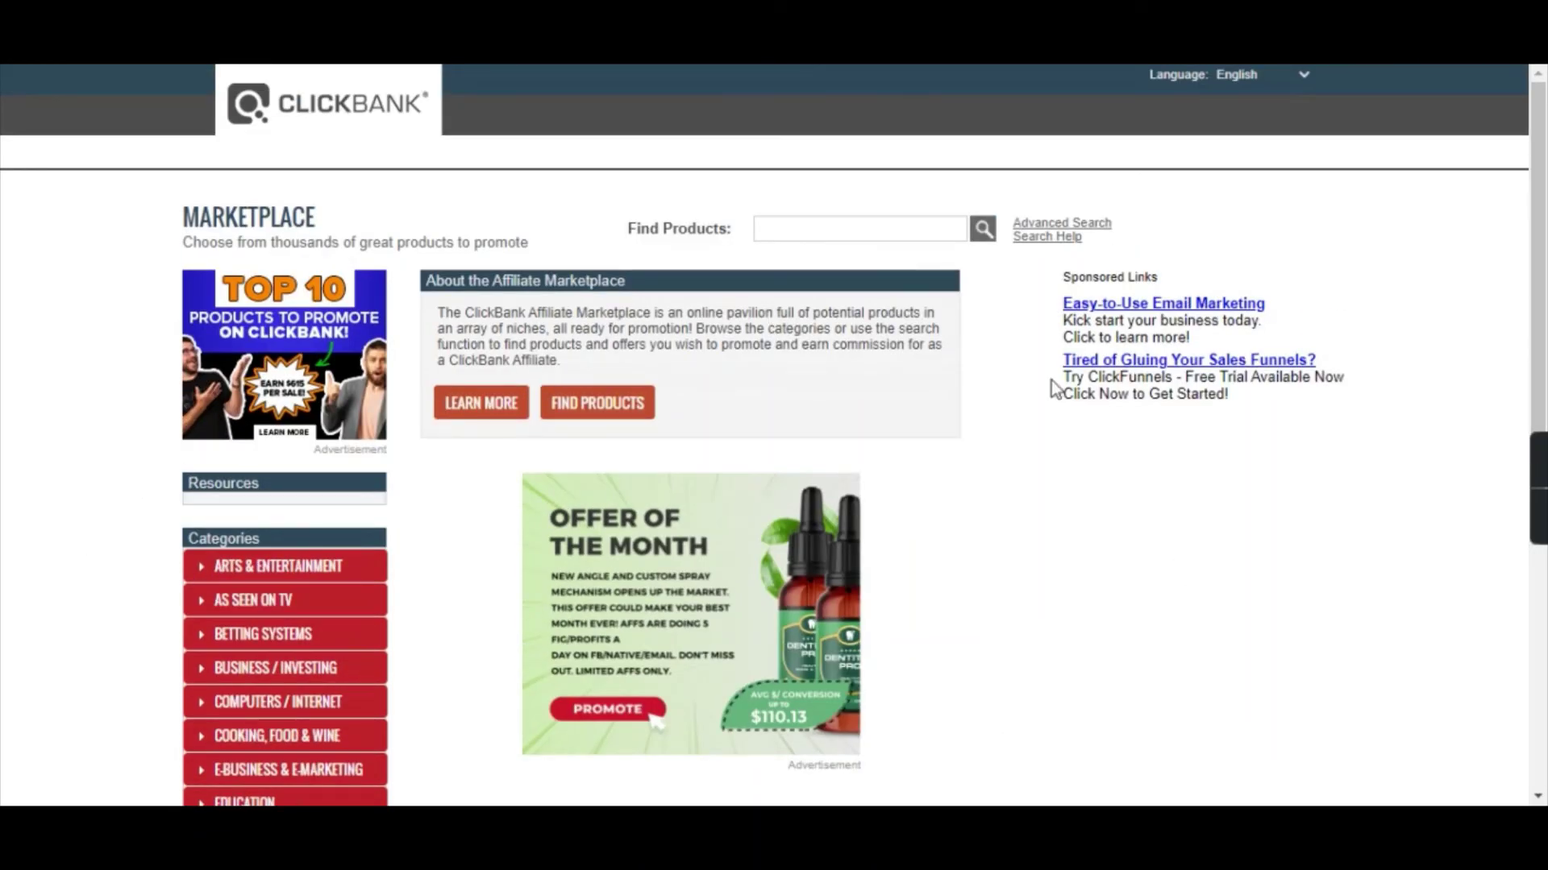
click(982, 230)
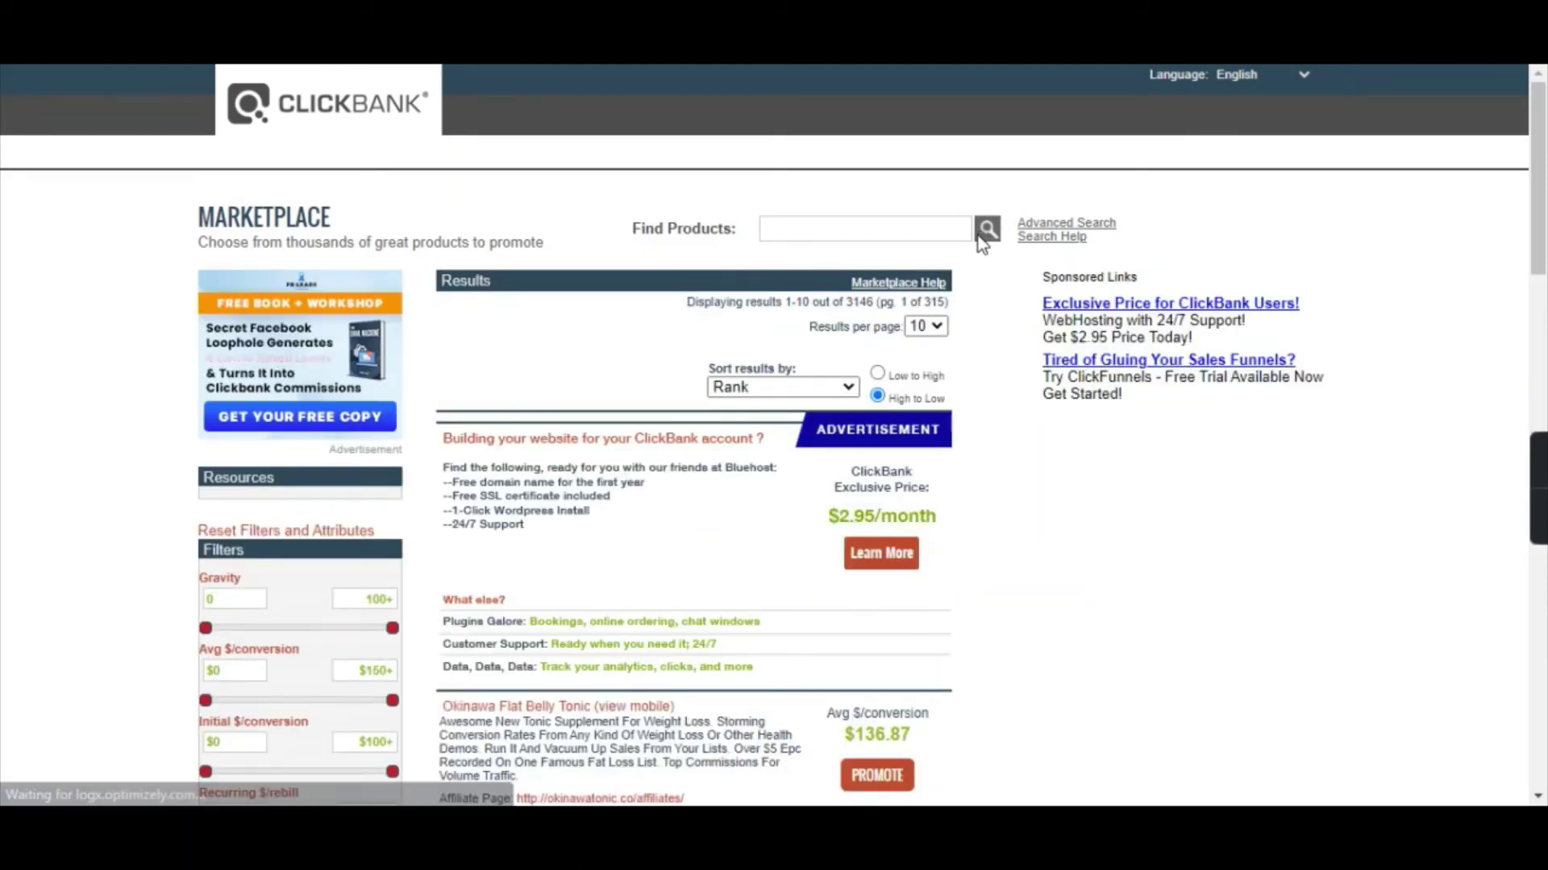
Step: Browse the Marketplace results and open the HopLink generator for promoting Okinawa Flat Belly Tonic
scroll(972, 297, down, 10)
scroll(967, 294, down, 5)
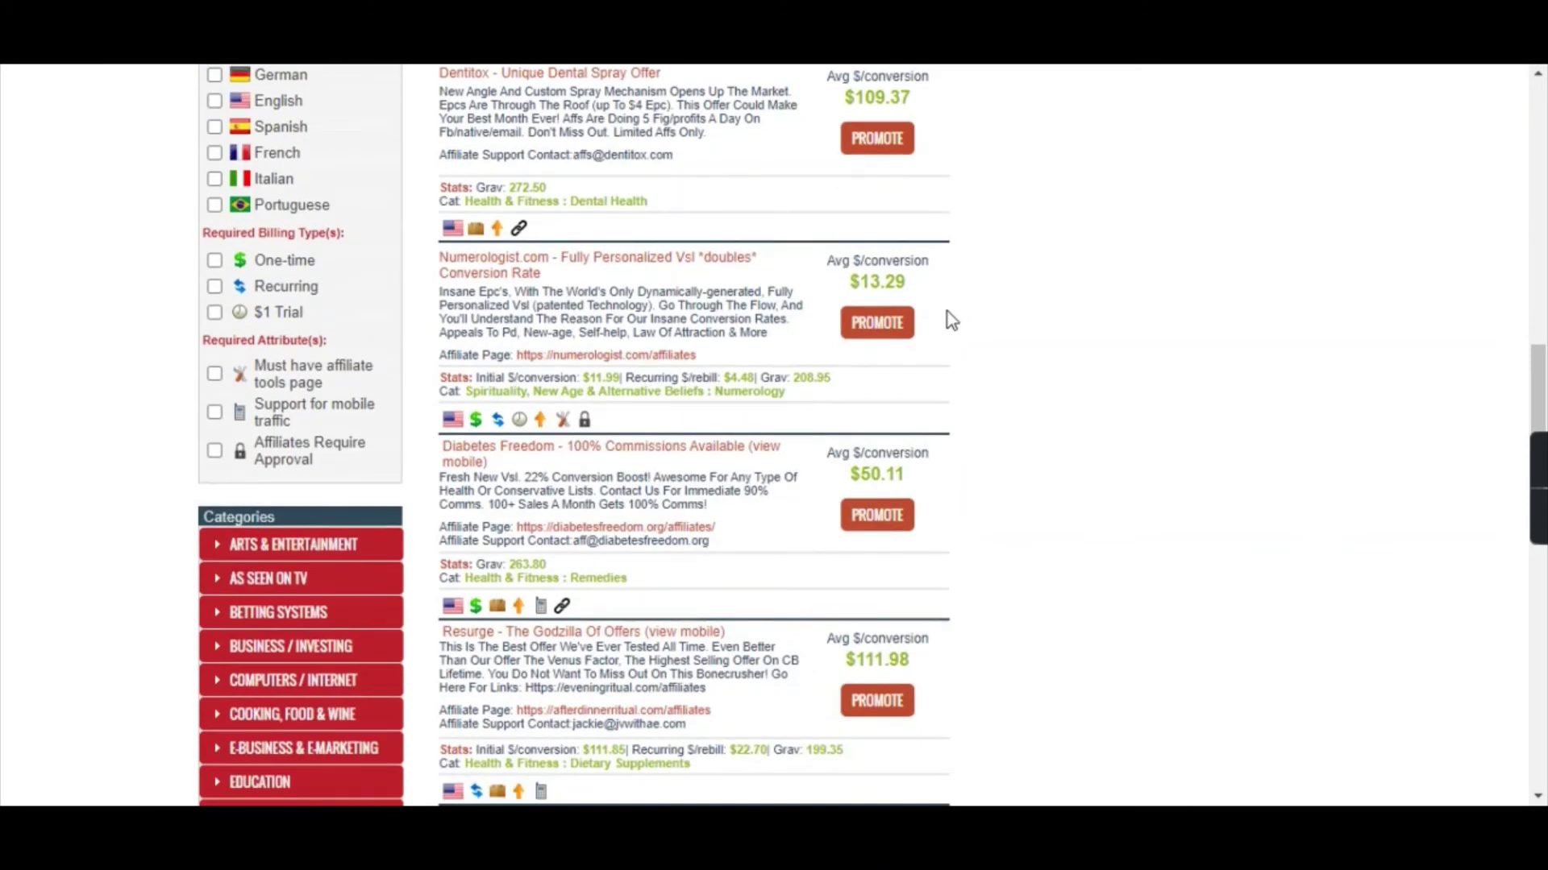
scroll(939, 332, down, 2)
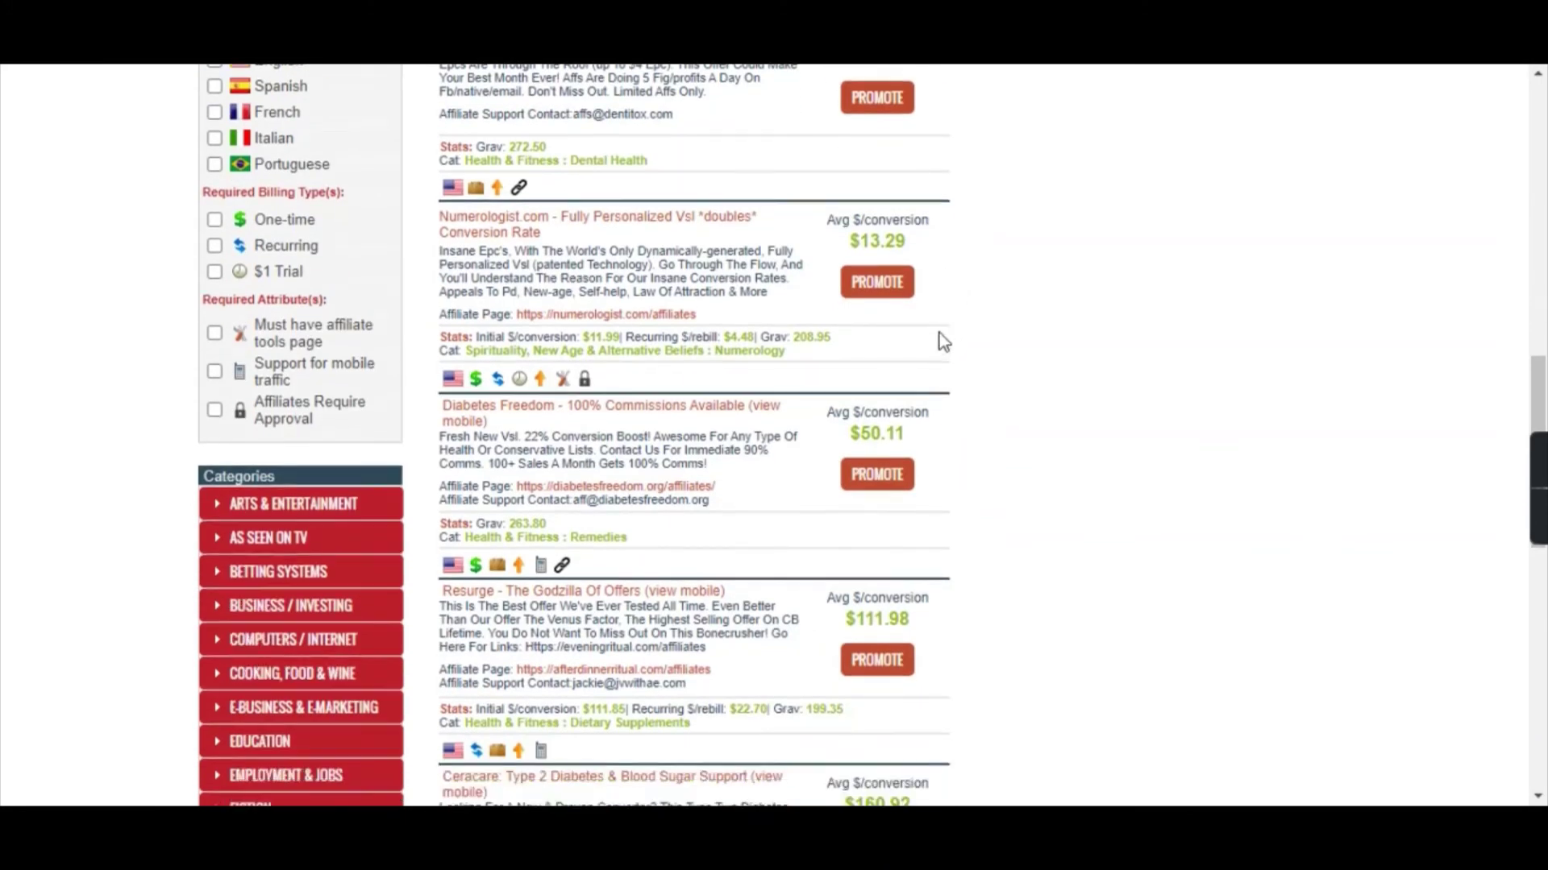
scroll(936, 347, up, 8)
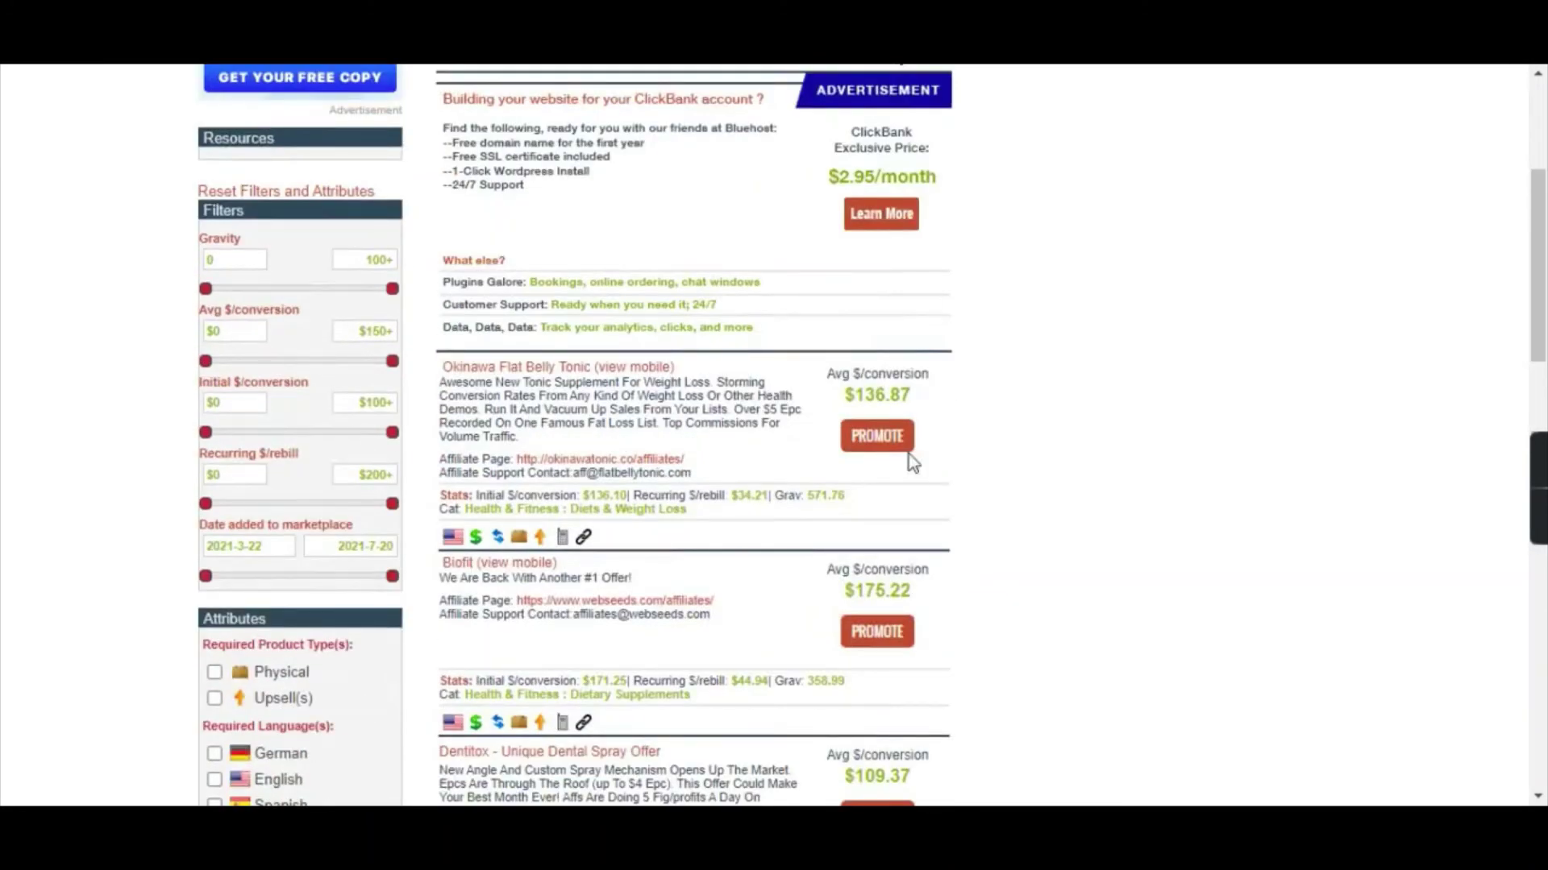
click(878, 440)
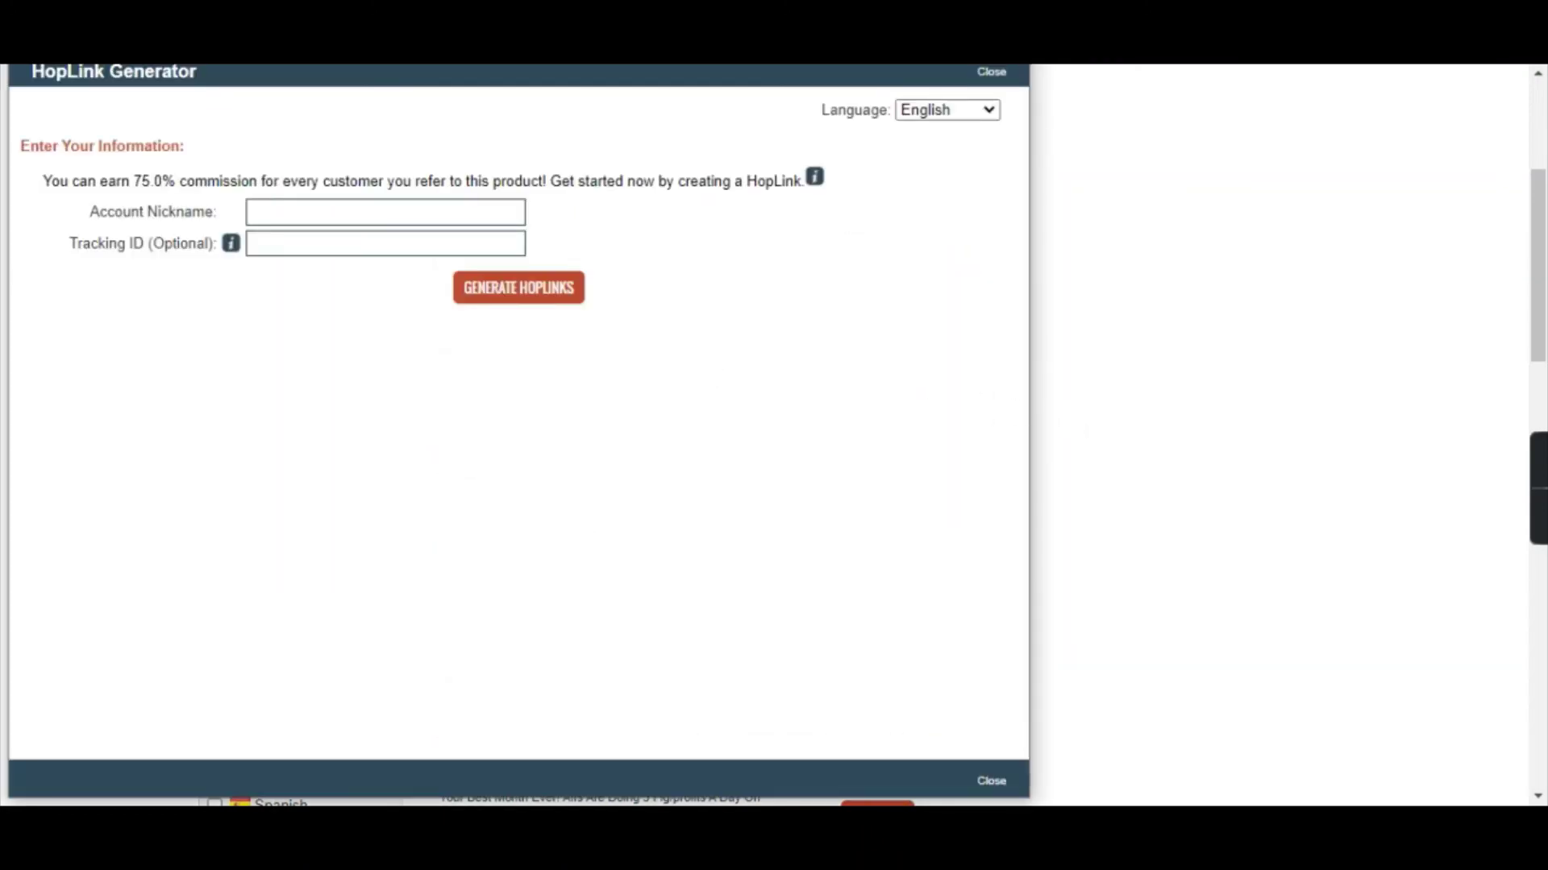